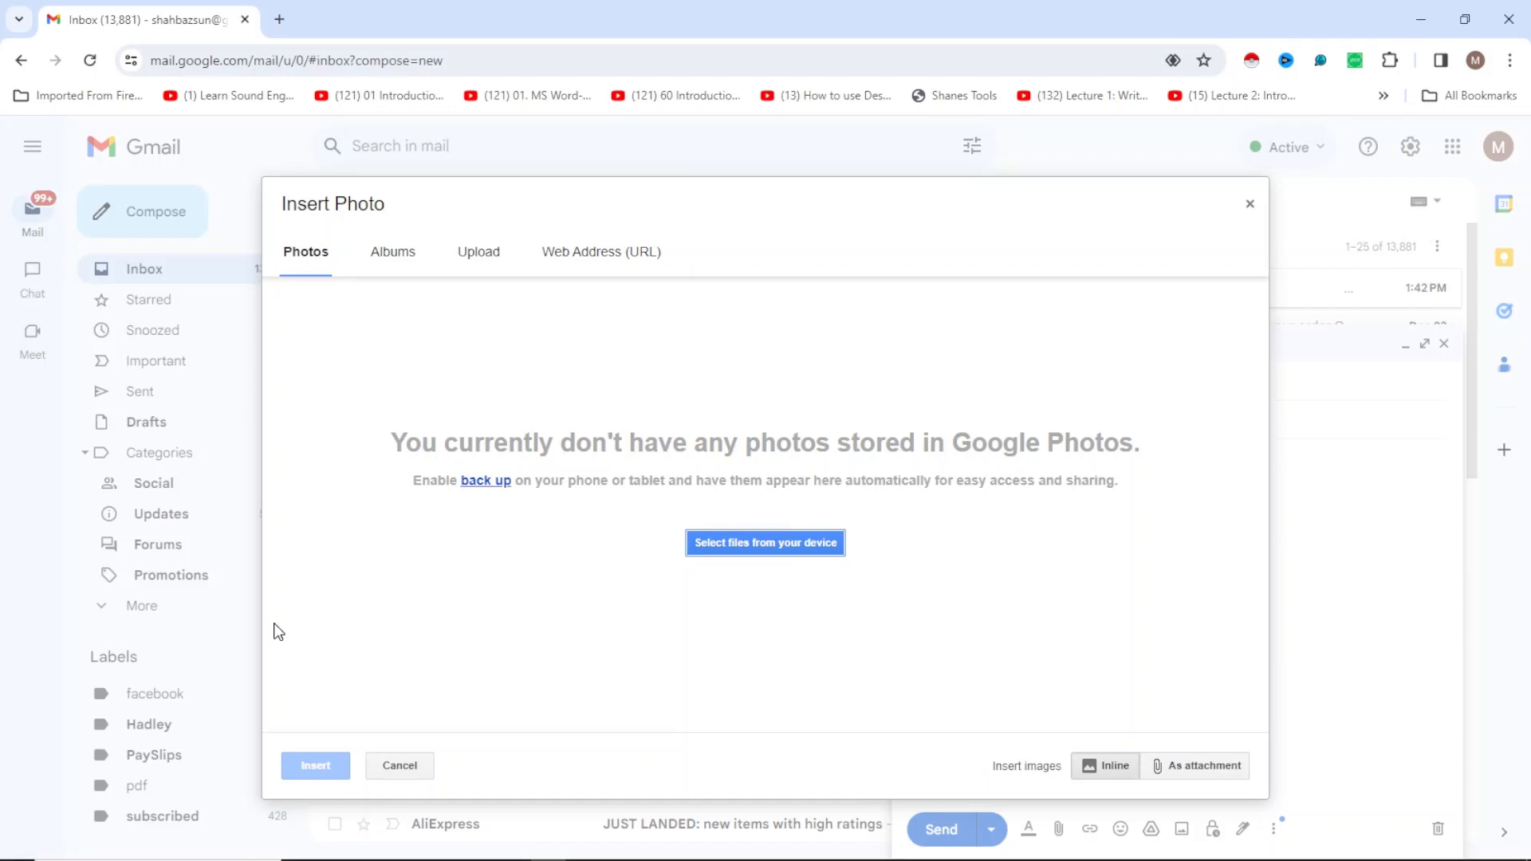
- Upload logo.png from the images folder on the device and insert it inline in the new message
{"action": "key", "text": "Return"}
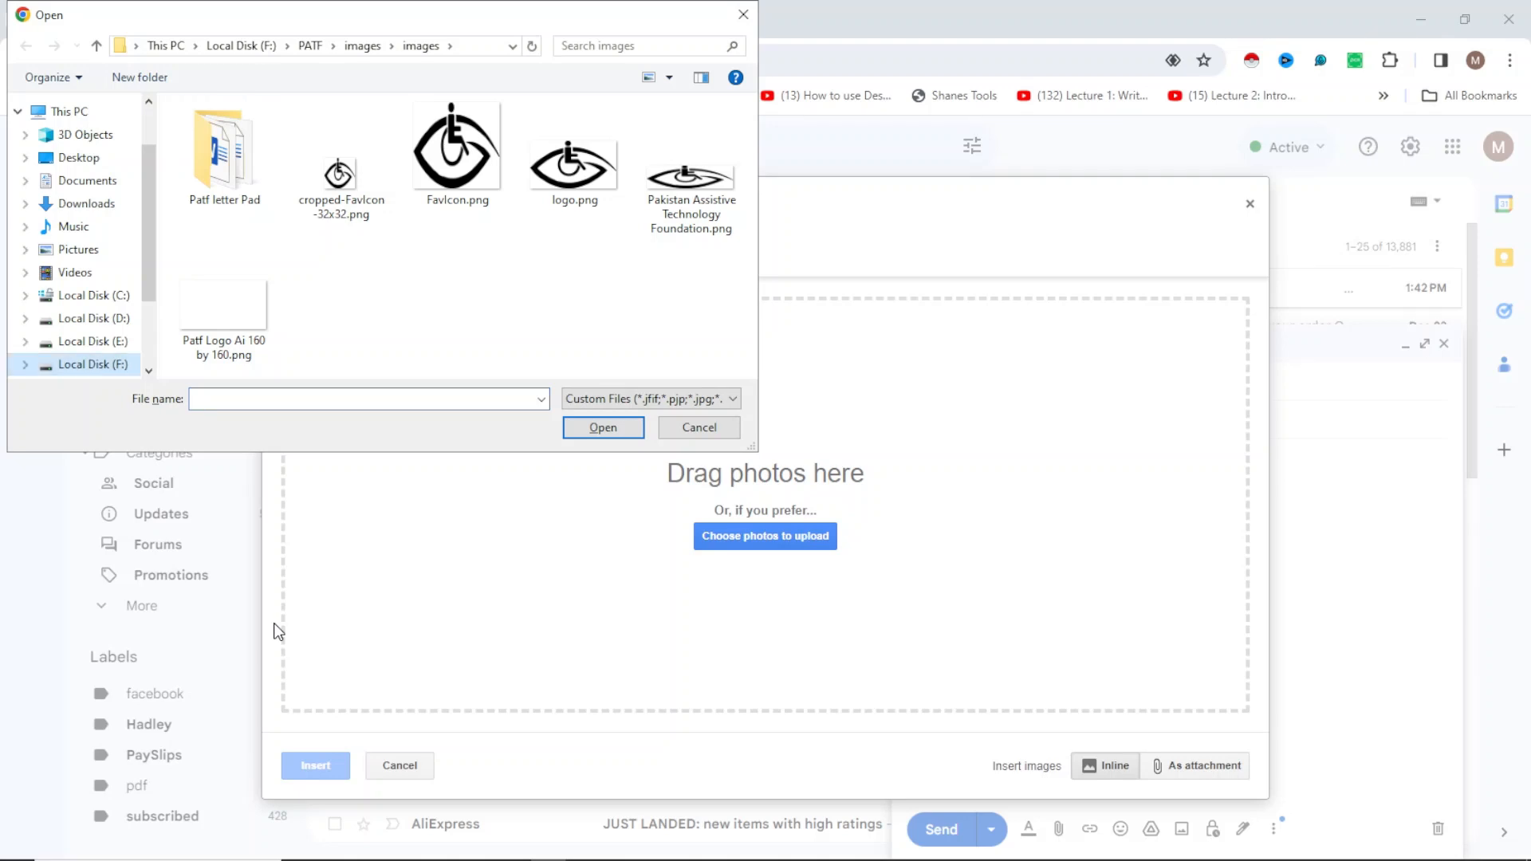
{"action": "key", "text": "Down"}
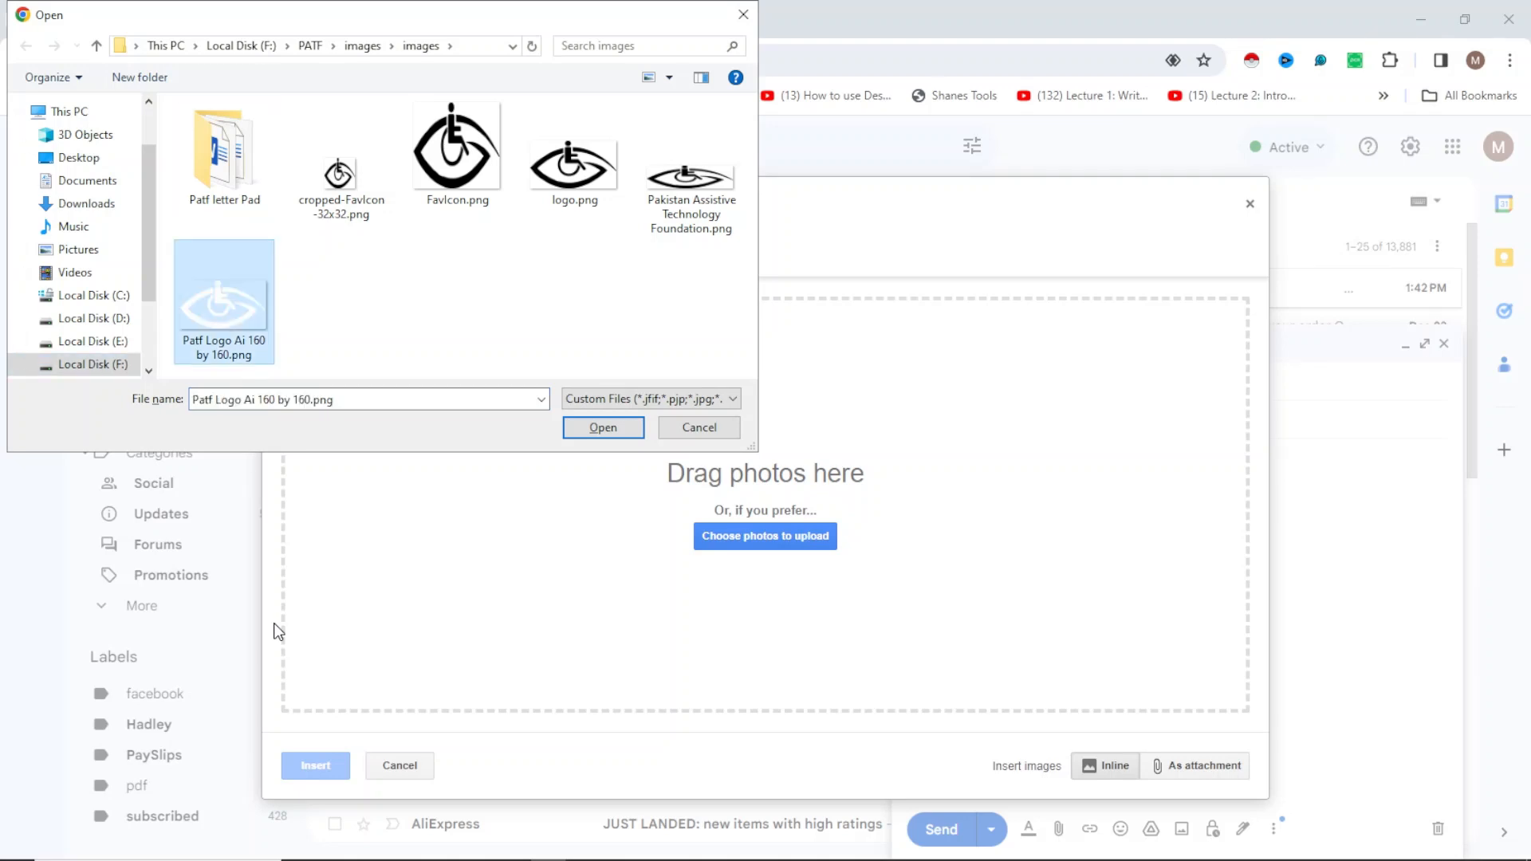
{"action": "key", "text": "Up"}
{"action": "key", "text": "Right"}
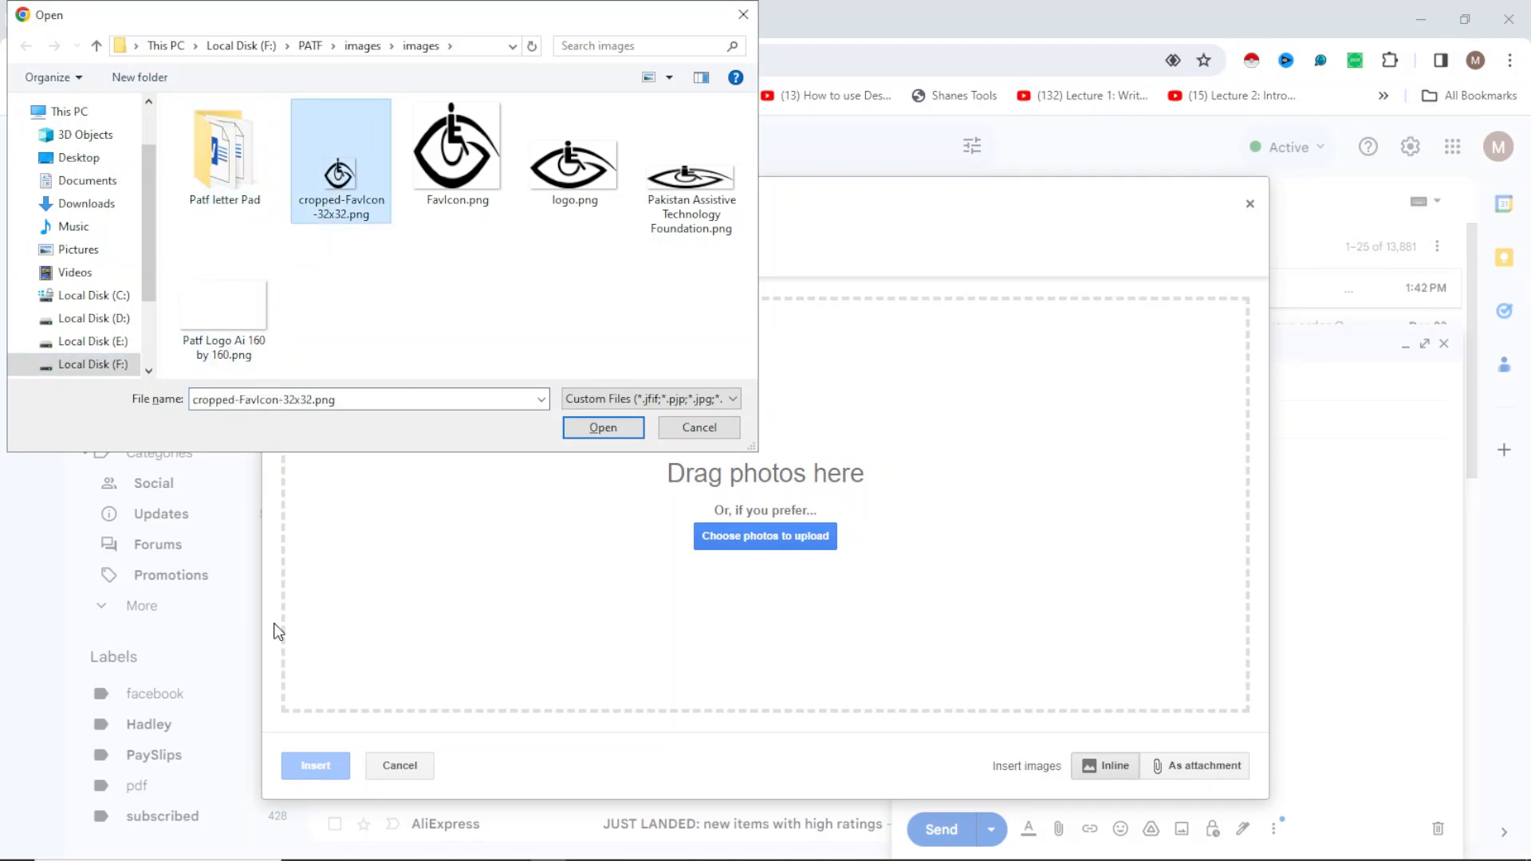
{"action": "key", "text": "Right"}
{"action": "key", "text": "Right"}
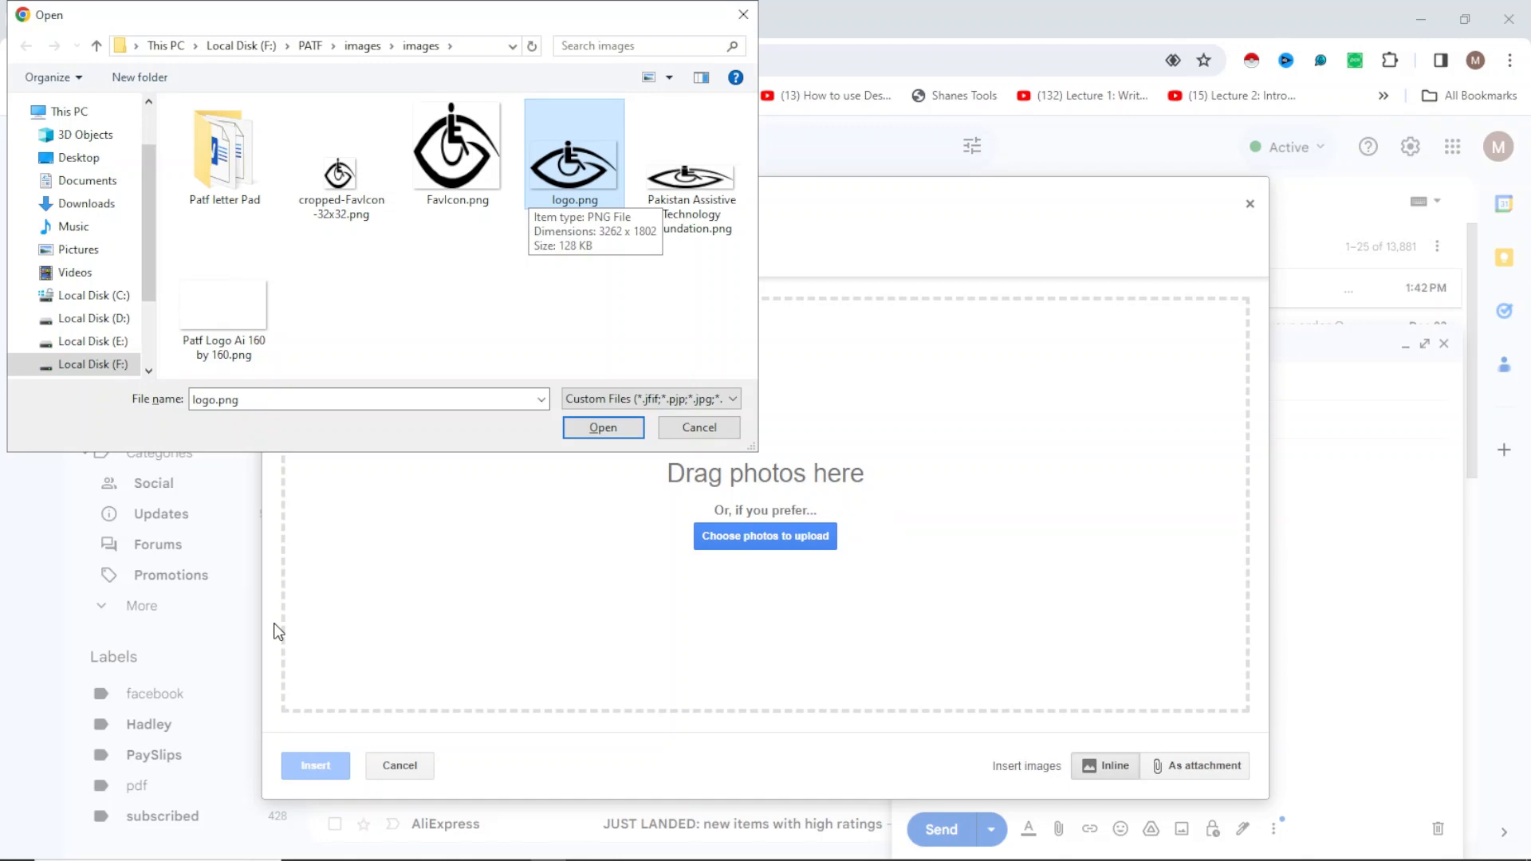
{"action": "key", "text": "Return"}
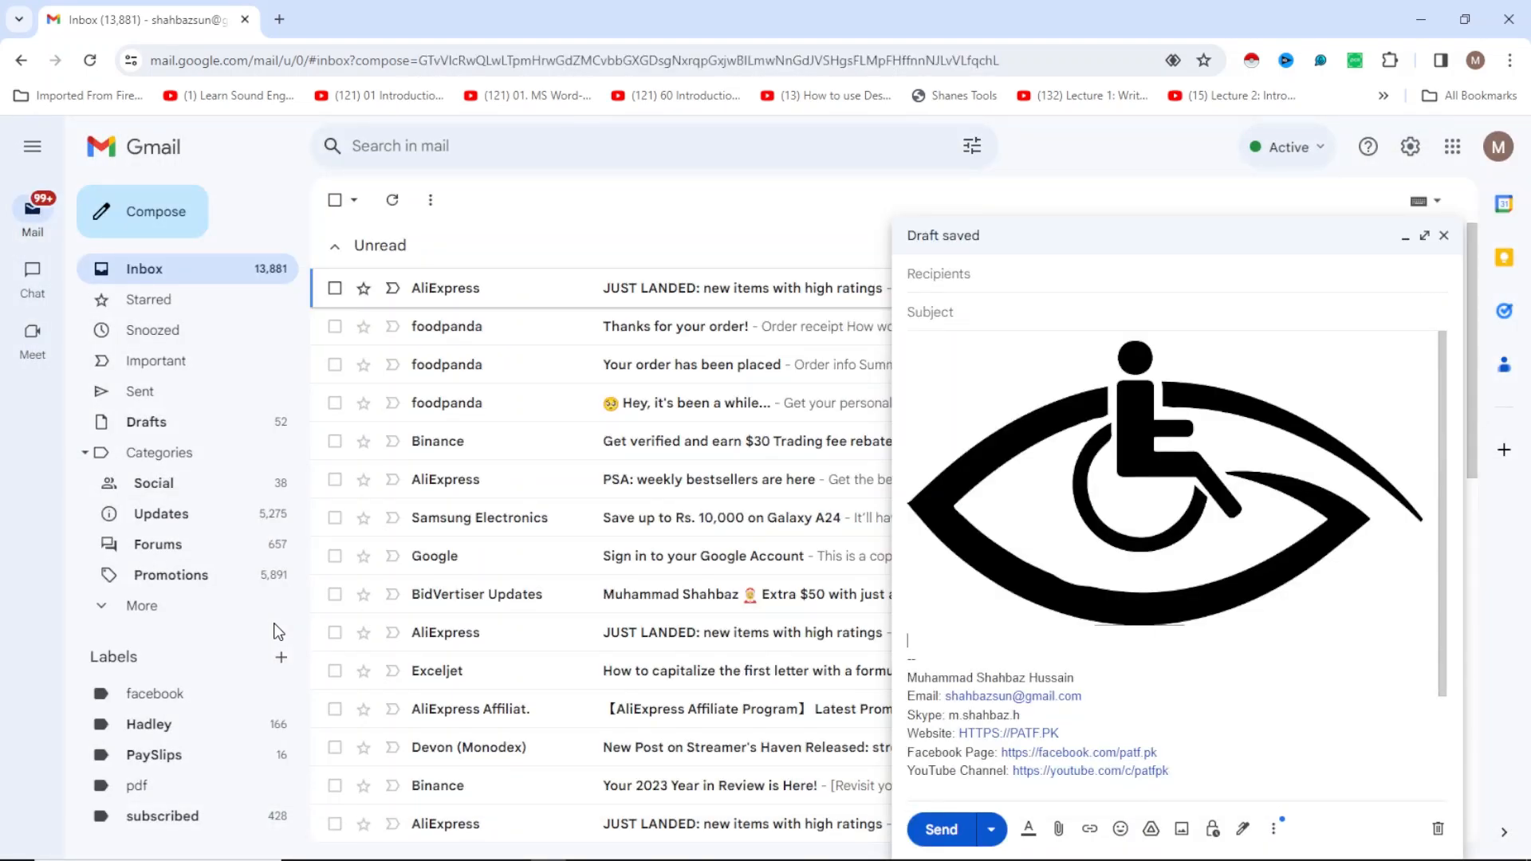
- Add blank lines below the logo and write the greeting "Assalomalaikum!" there
{"action": "key", "text": "Return"}
{"action": "key", "text": "Return"}
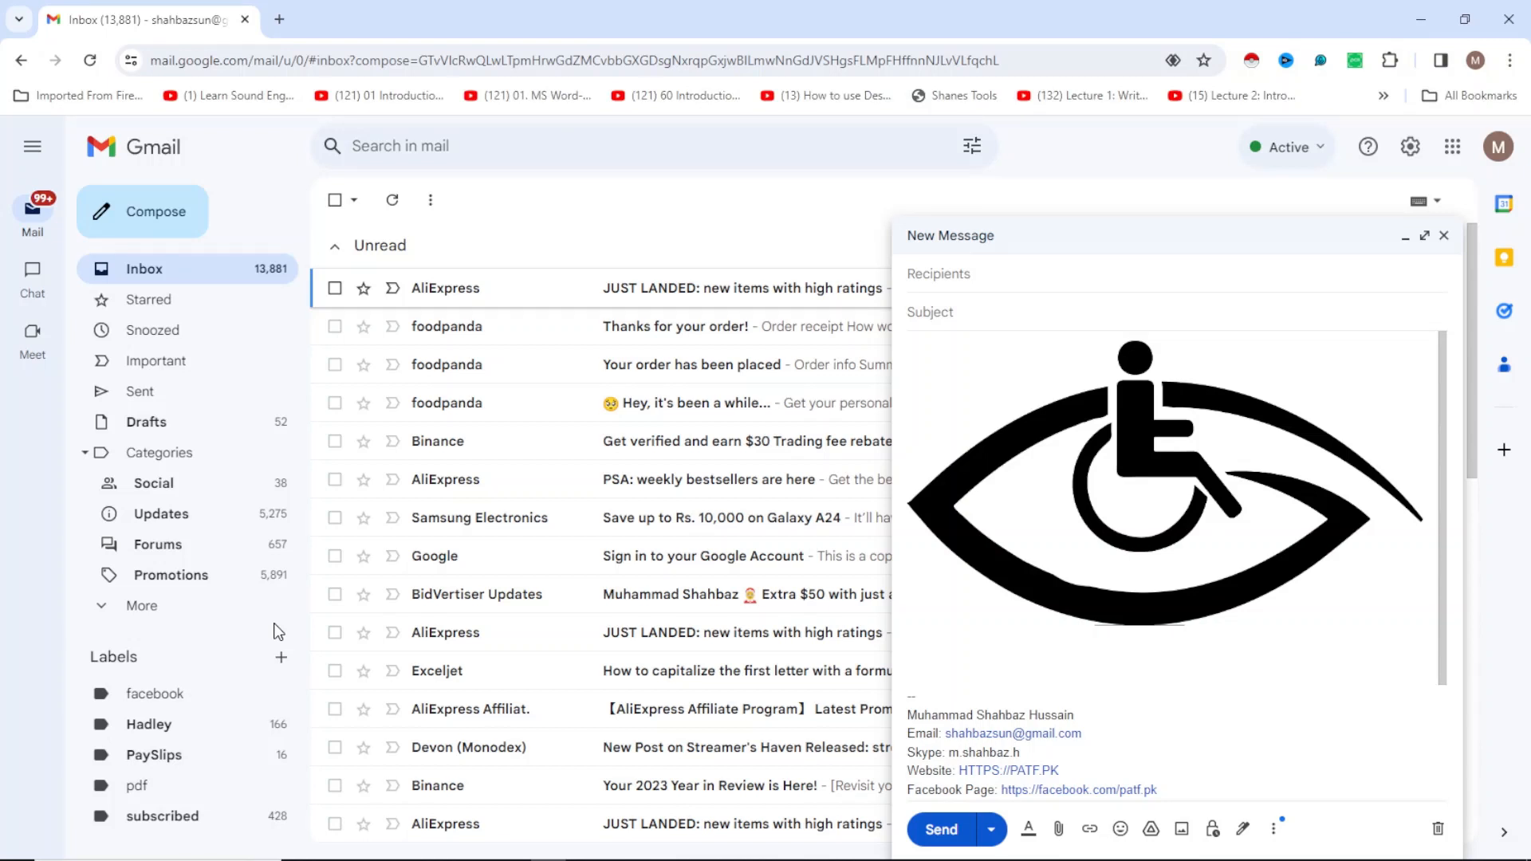
{"action": "type", "text": "Assalomalaikum!"}
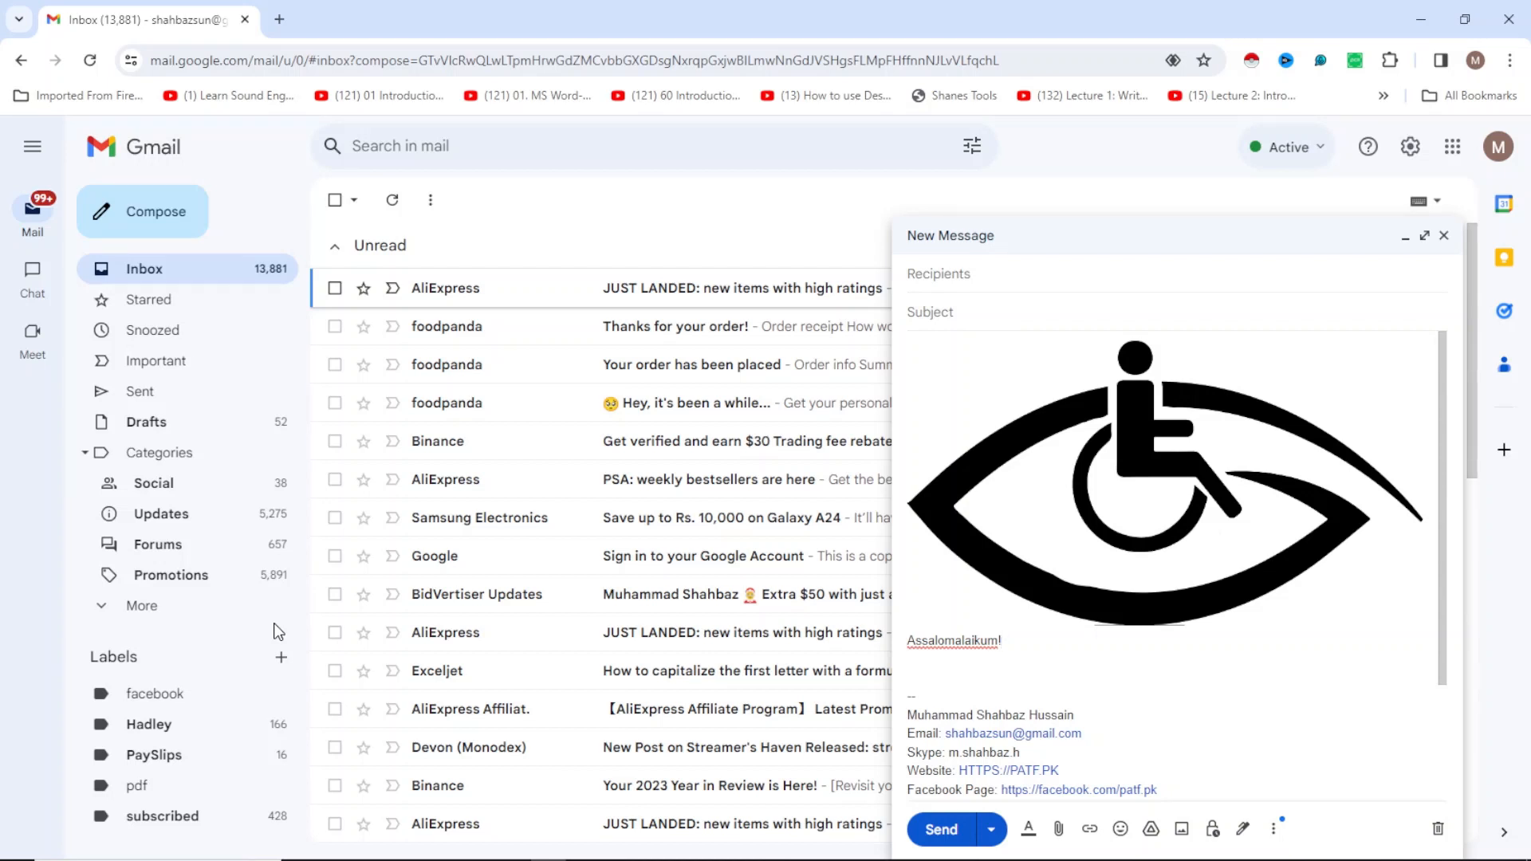
{"action": "key", "text": "Return"}
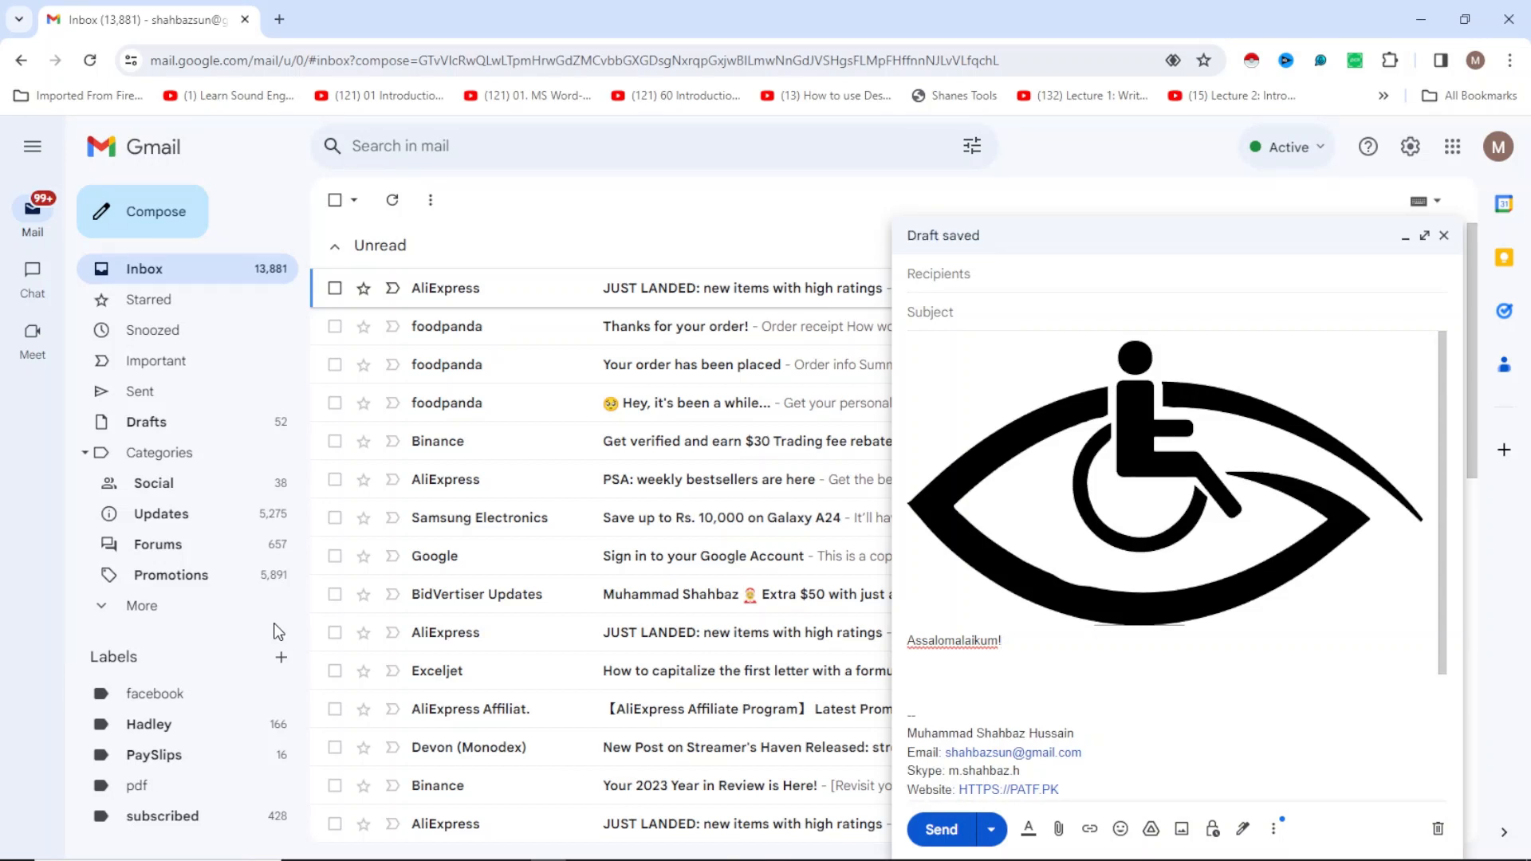
- Correct the greeting to "Assalamualaikum" and add "In this lesson we learn about the email modes and also formatting text with shortcut keys." below it
{"action": "key", "text": "Up"}
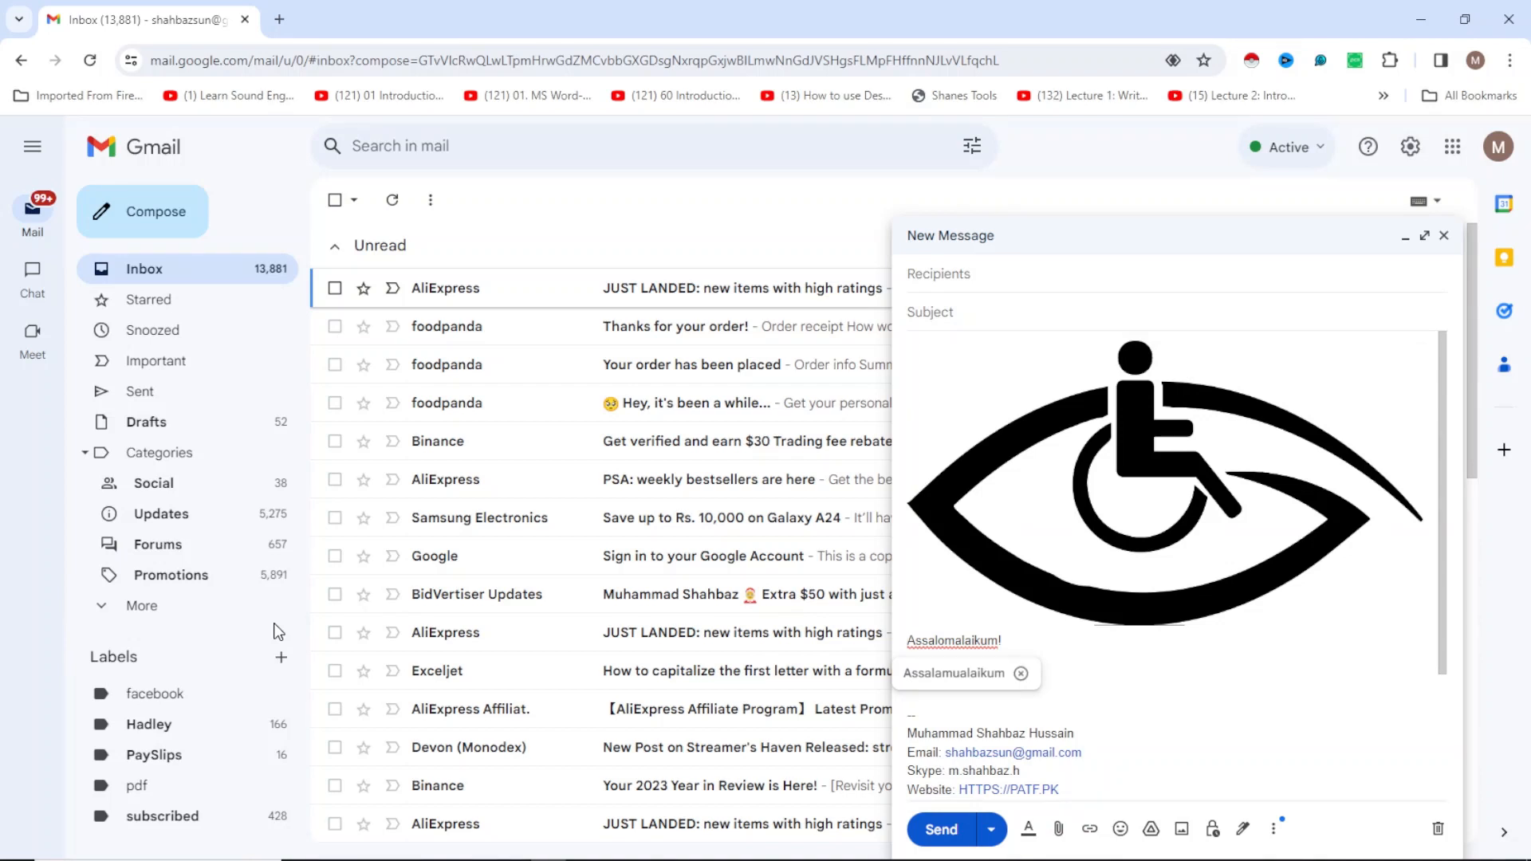
{"action": "key", "text": "Tab"}
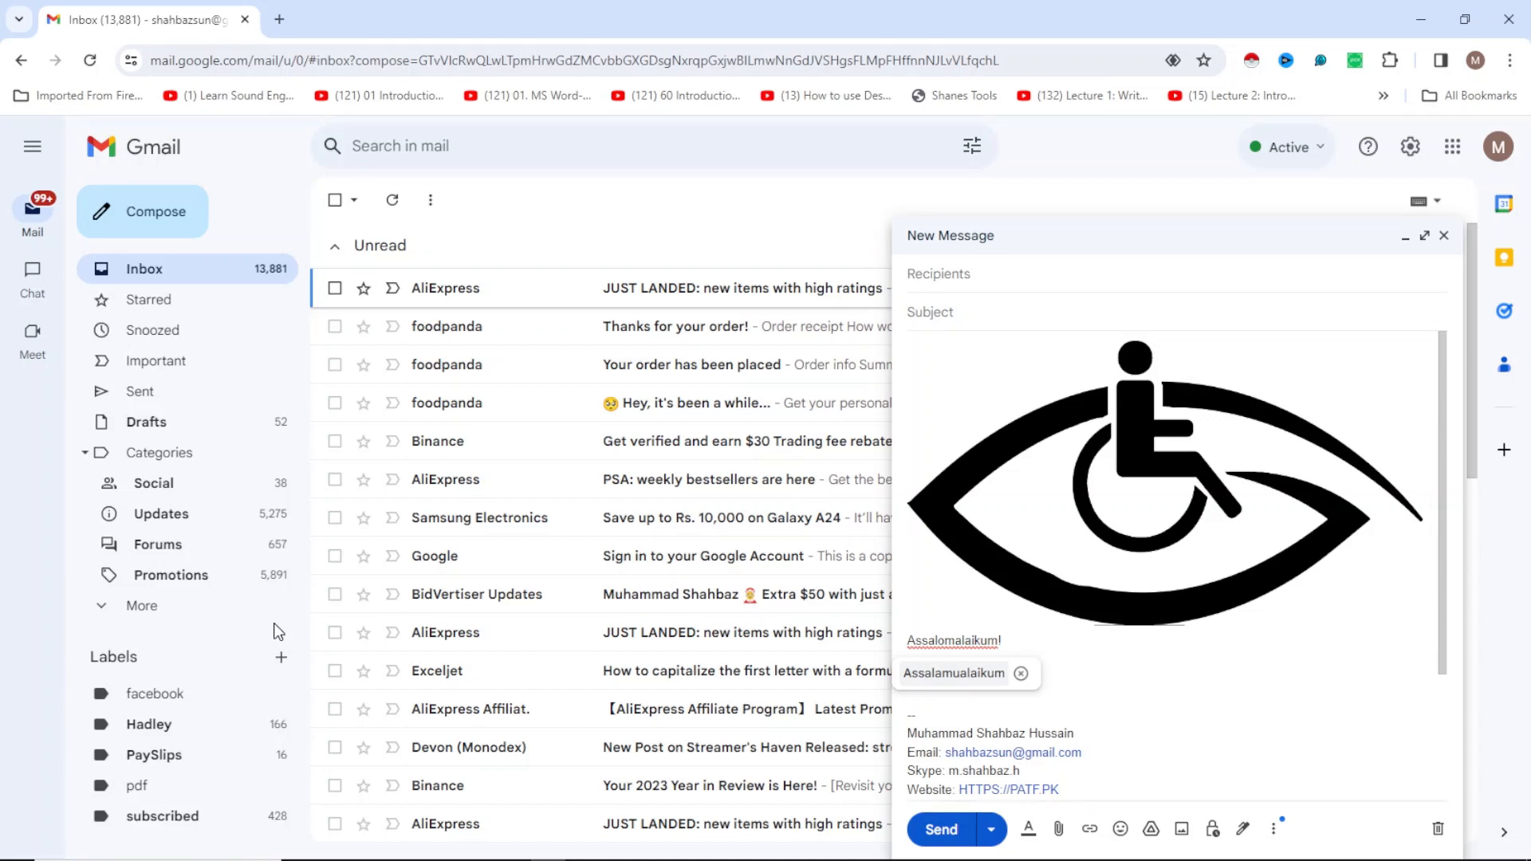
{"action": "key", "text": "Return"}
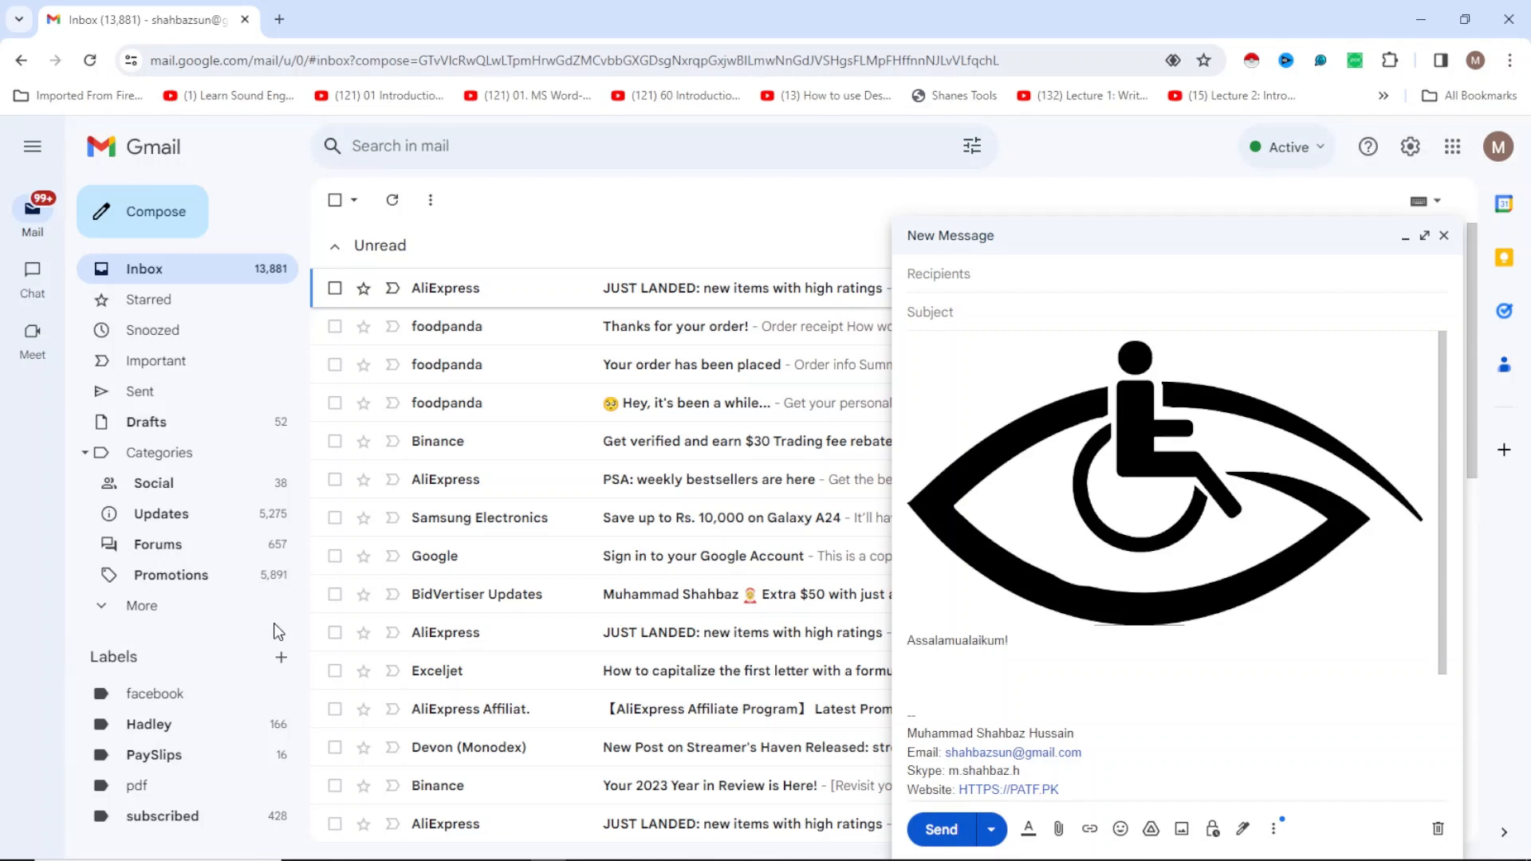
{"action": "type", "text": "In this lesson we learn about the email modes and also formatting text with shortcut keys."}
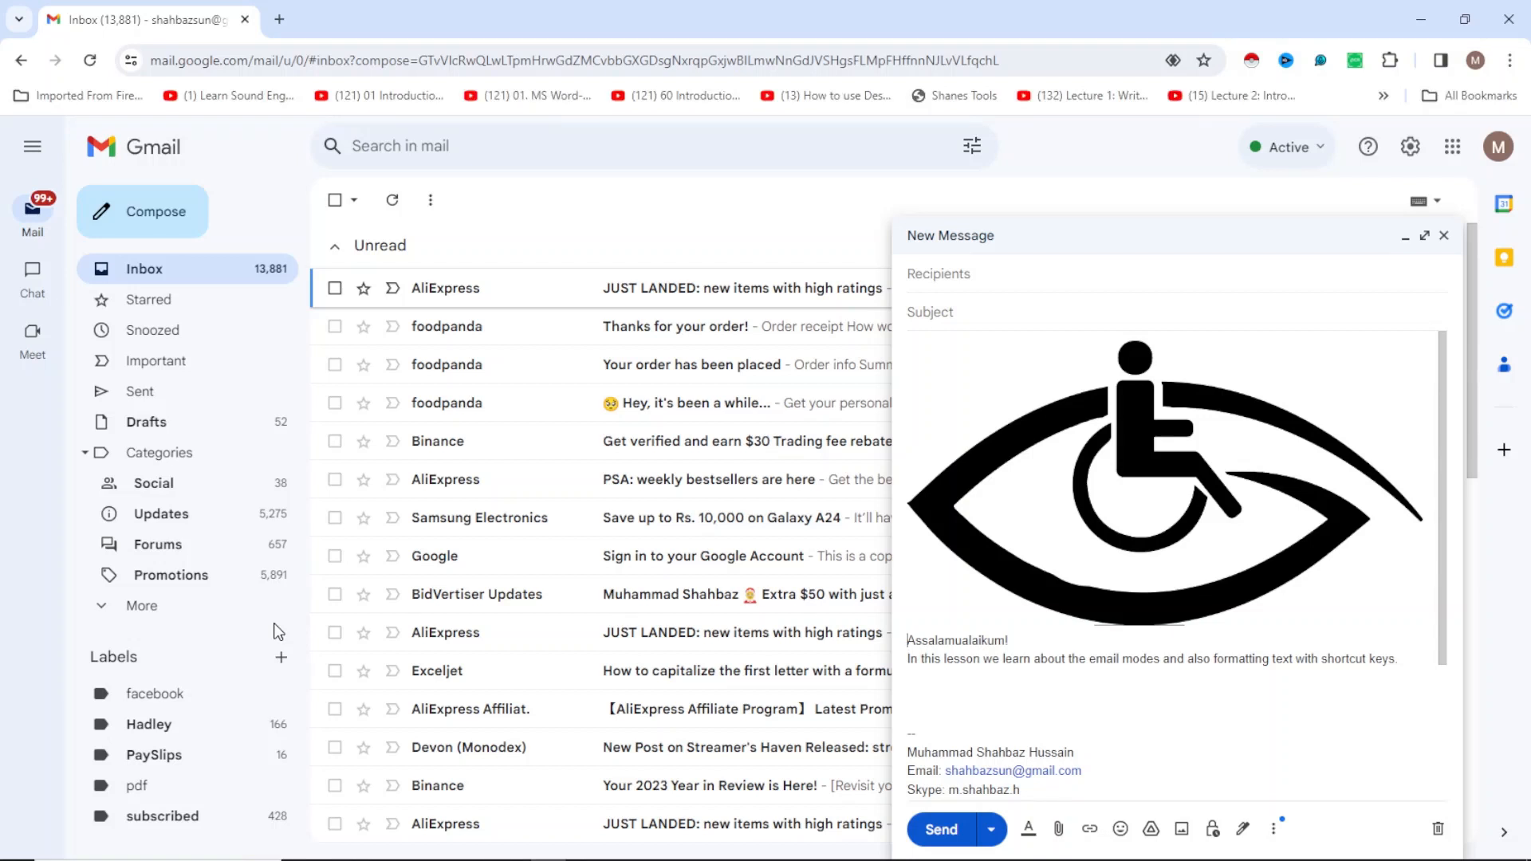
- Centre the greeting line "Assalamualaikum!" and enlarge its text by two size levels
{"action": "key", "text": "shift+End"}
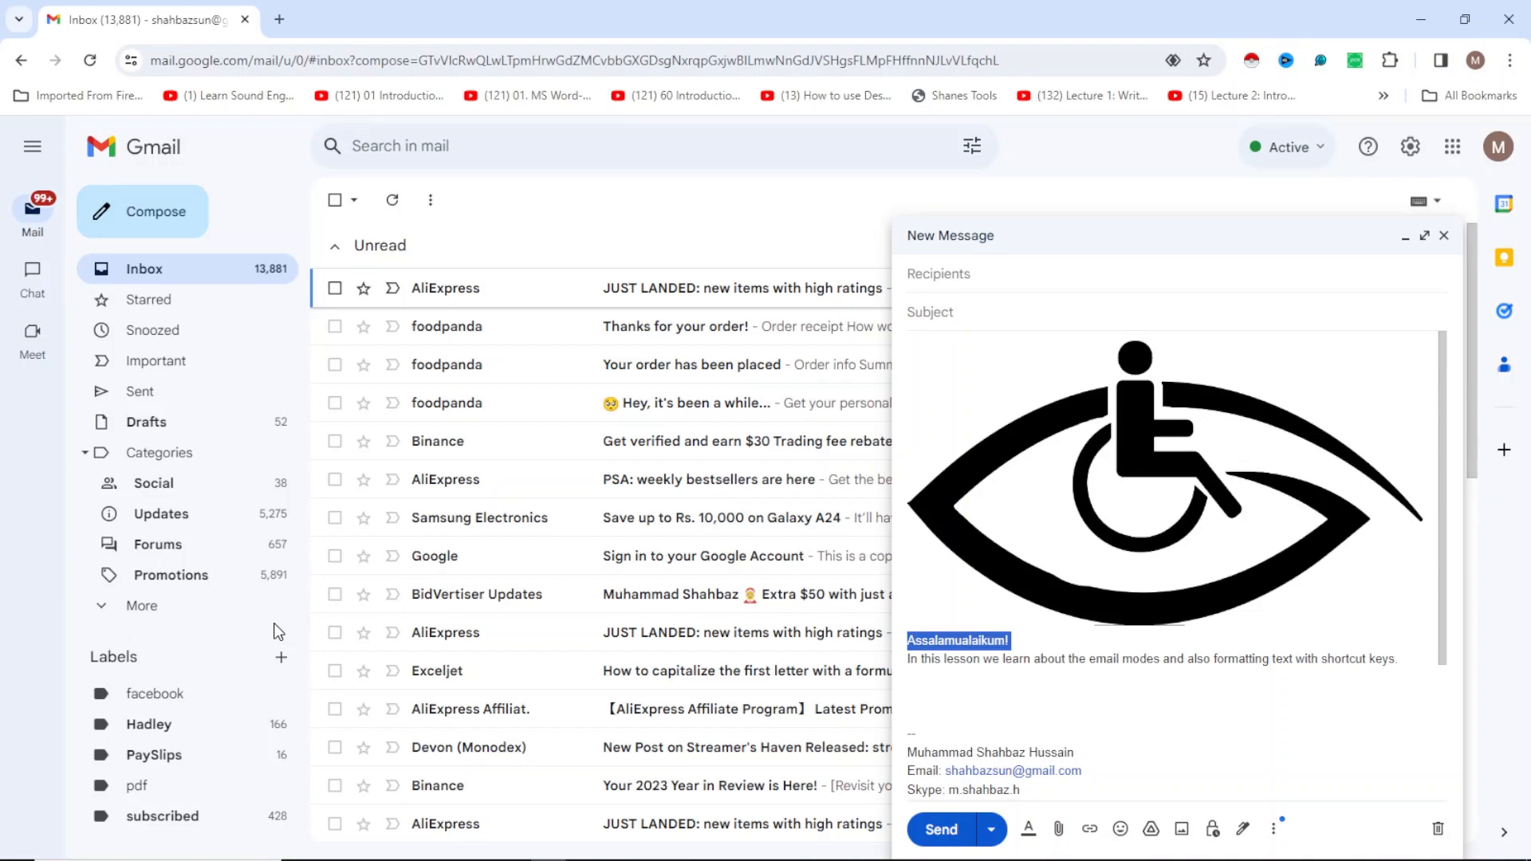
{"action": "key", "text": "ctrl+shift+e"}
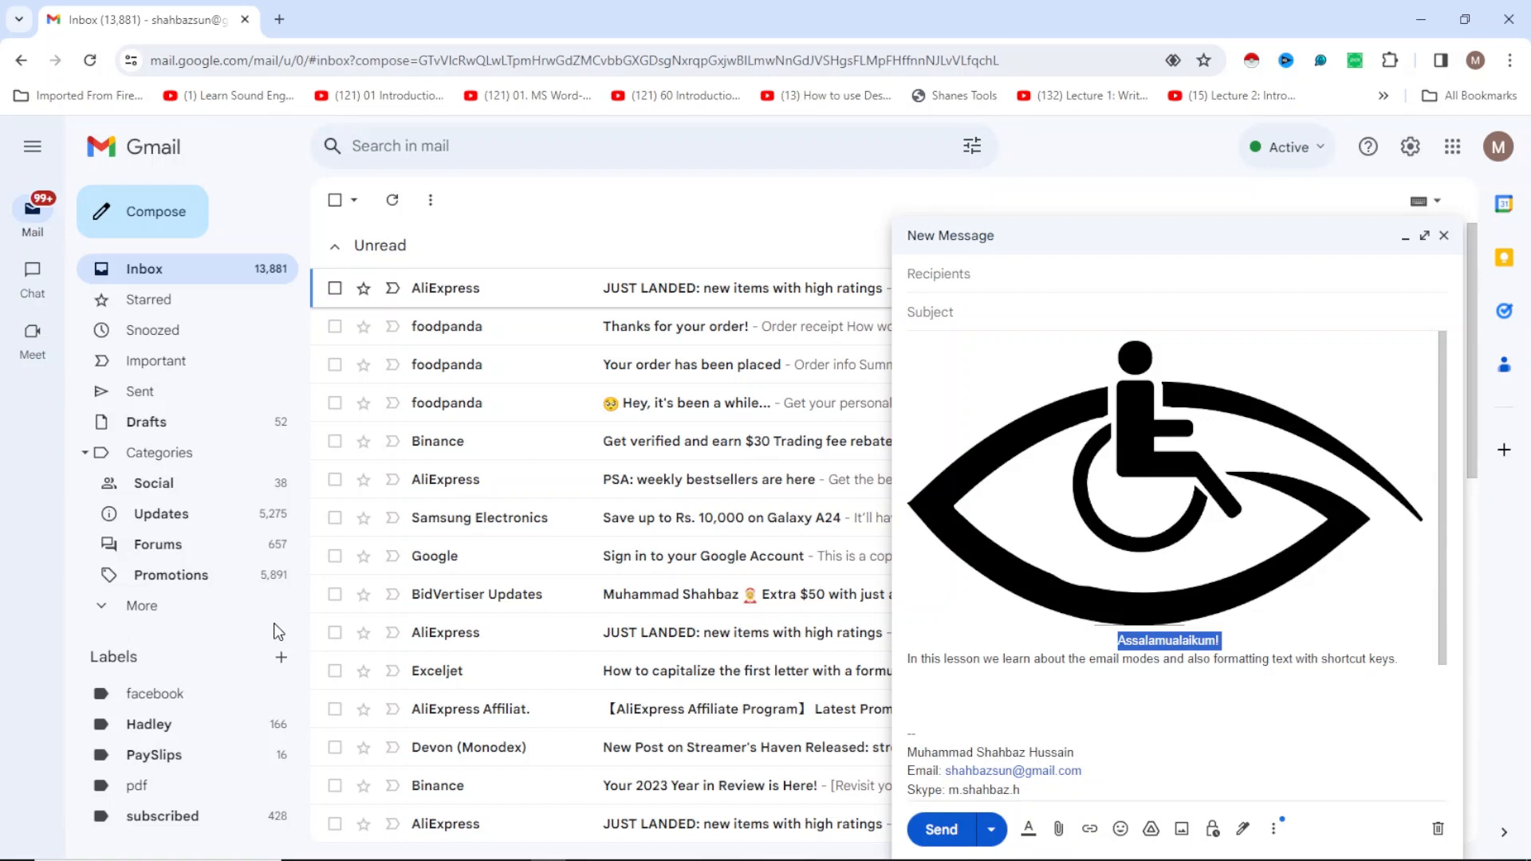
{"action": "key", "text": "ctrl+shift+plus"}
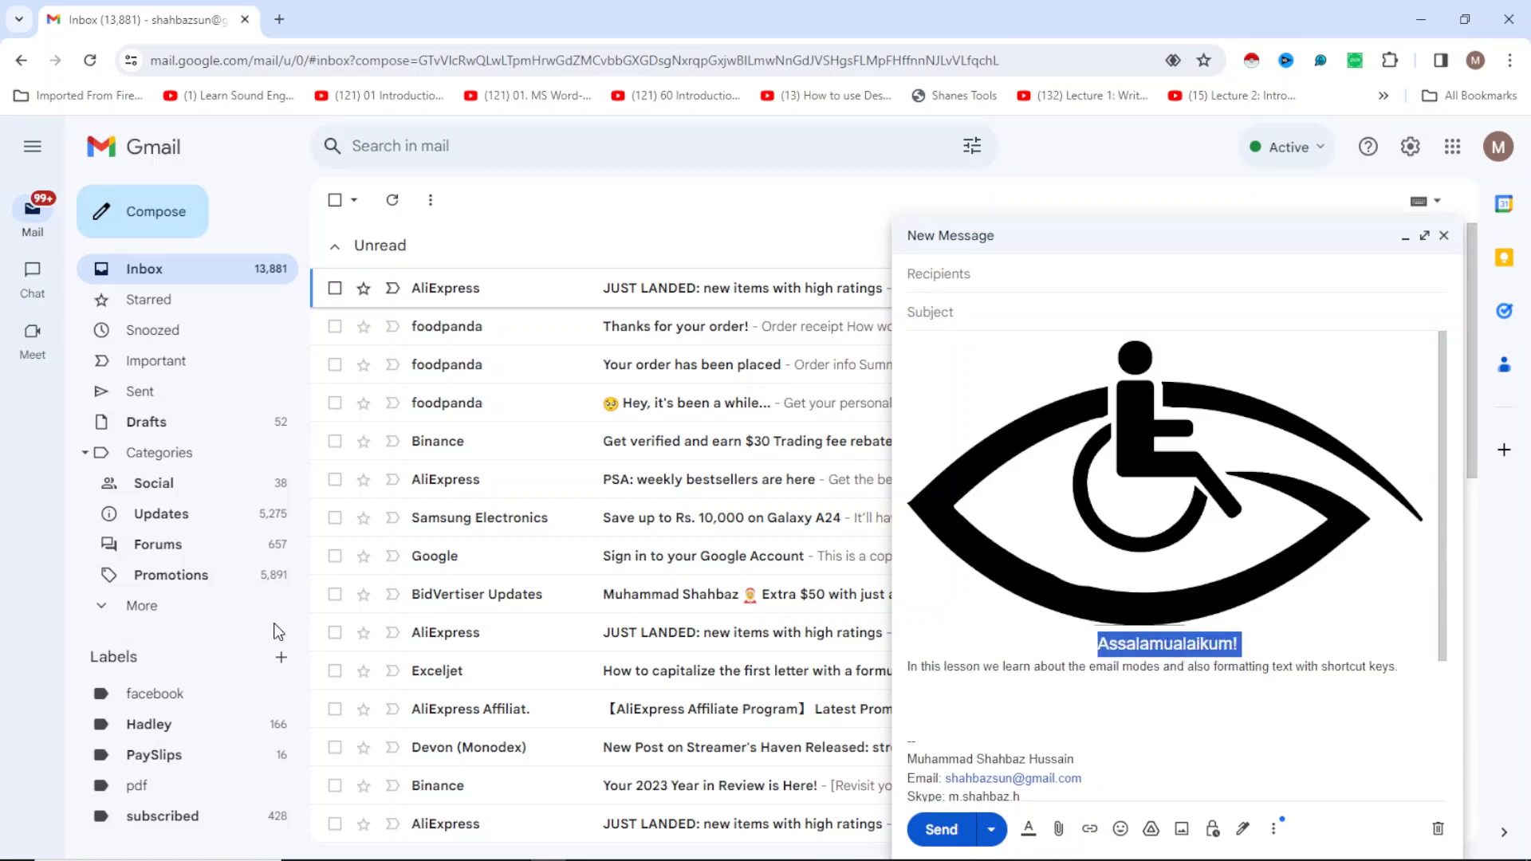
{"action": "key", "text": "ctrl+shift+plus"}
{"action": "key", "text": "ctrl+shift+minus"}
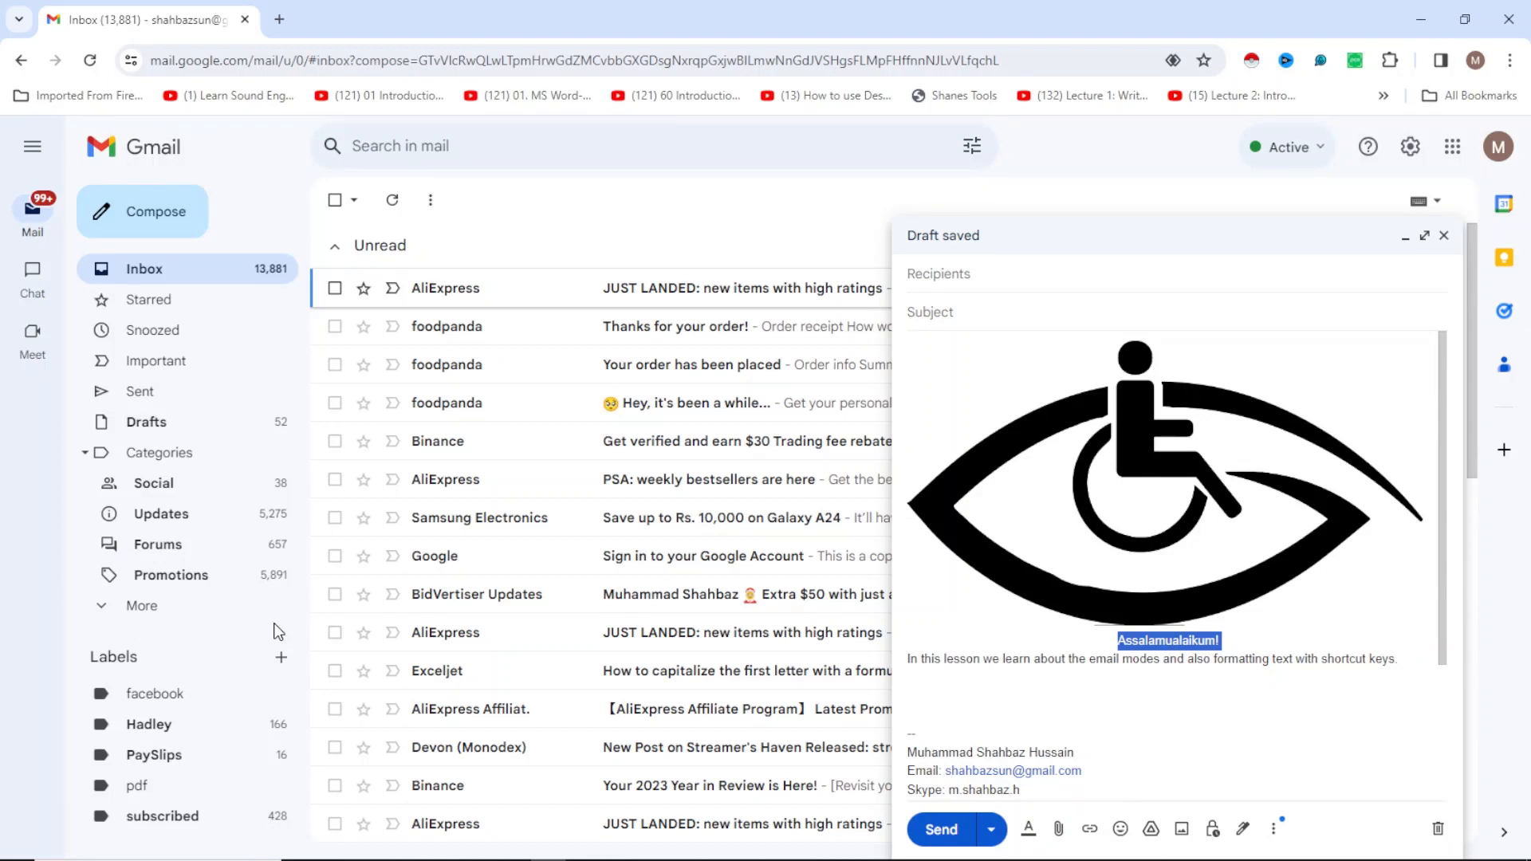
{"action": "key", "text": "ctrl+shift+plus"}
{"action": "key", "text": "ctrl+shift+plus"}
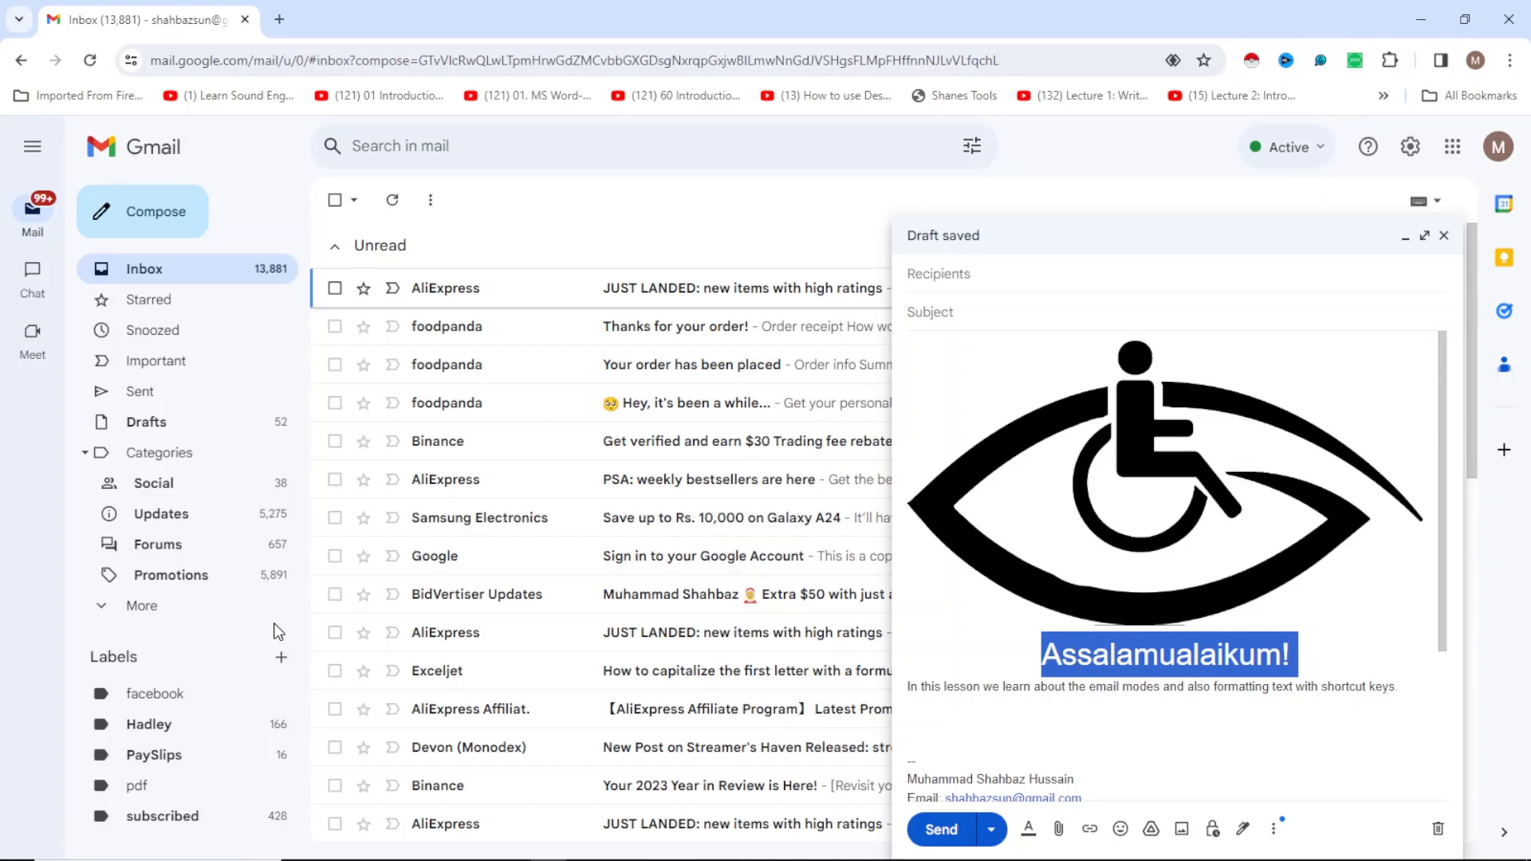
- Make the greeting bold and italic, and toggle its underline on and off
{"action": "key", "text": "ctrl+b"}
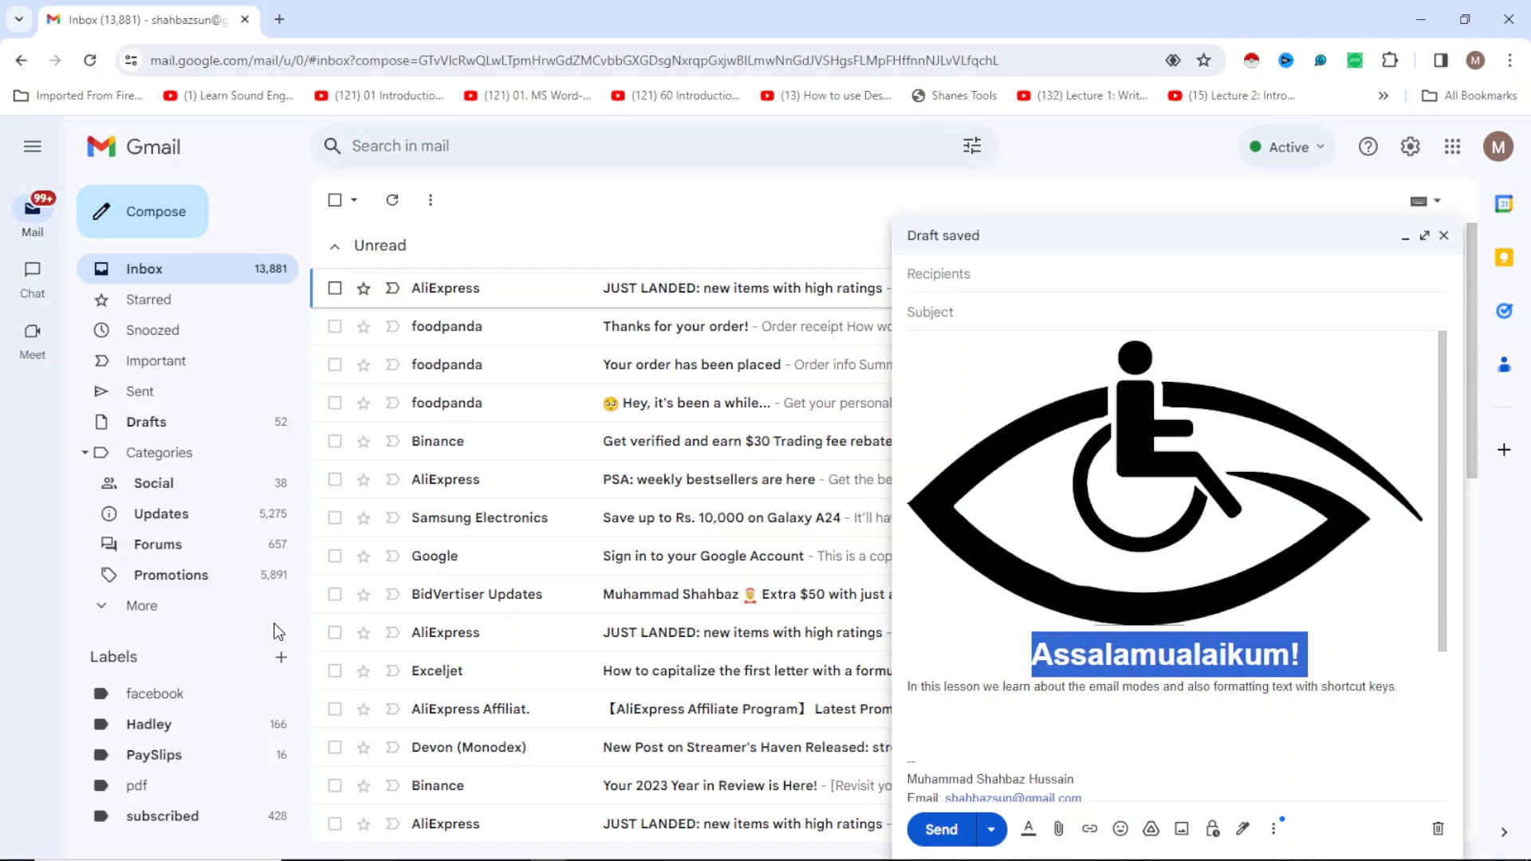
{"action": "key", "text": "ctrl+i"}
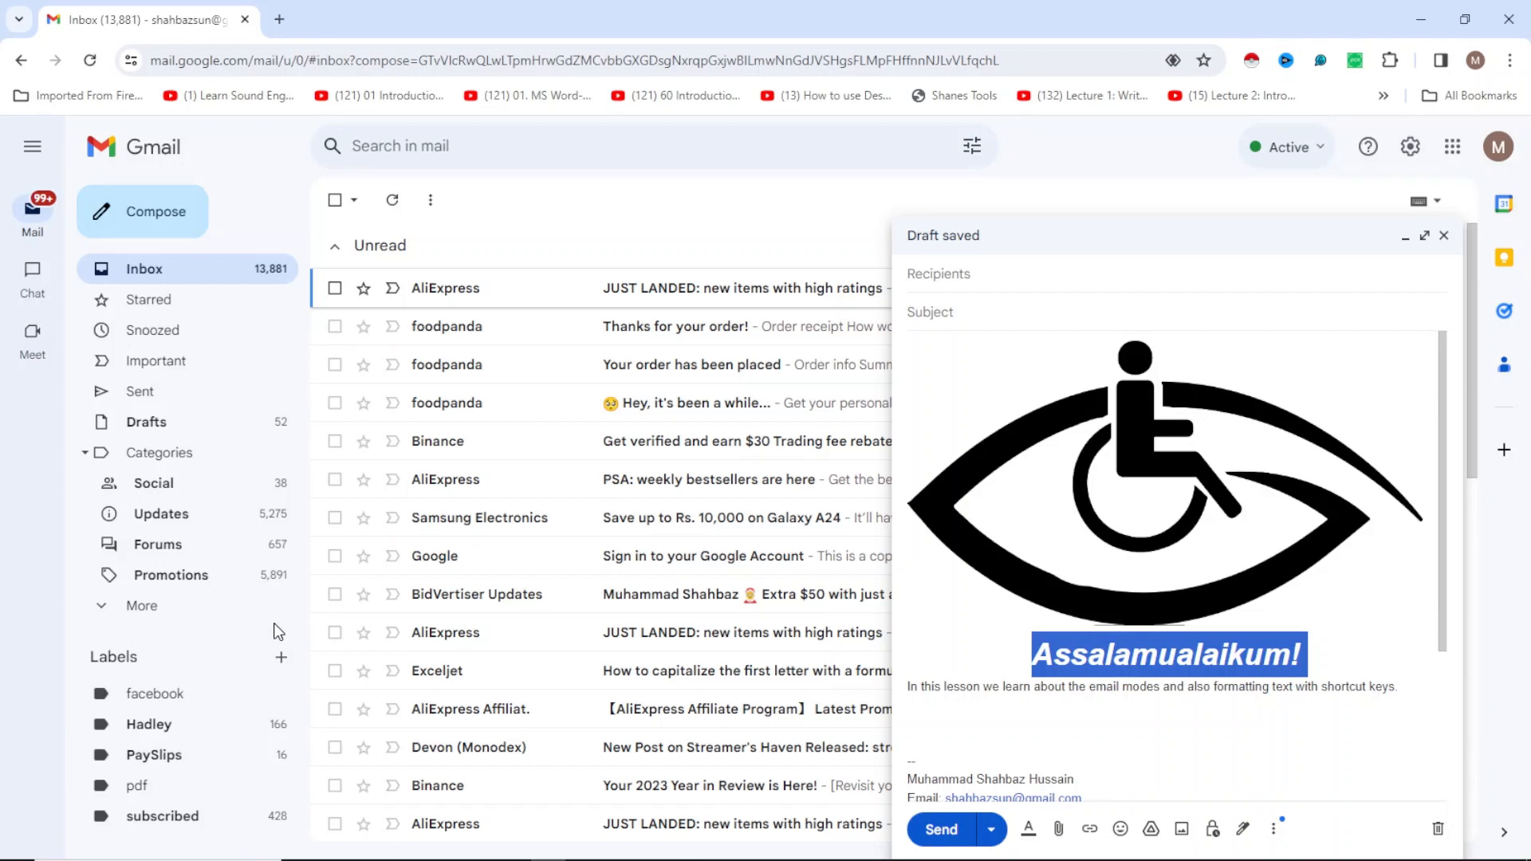
{"action": "key", "text": "ctrl+u"}
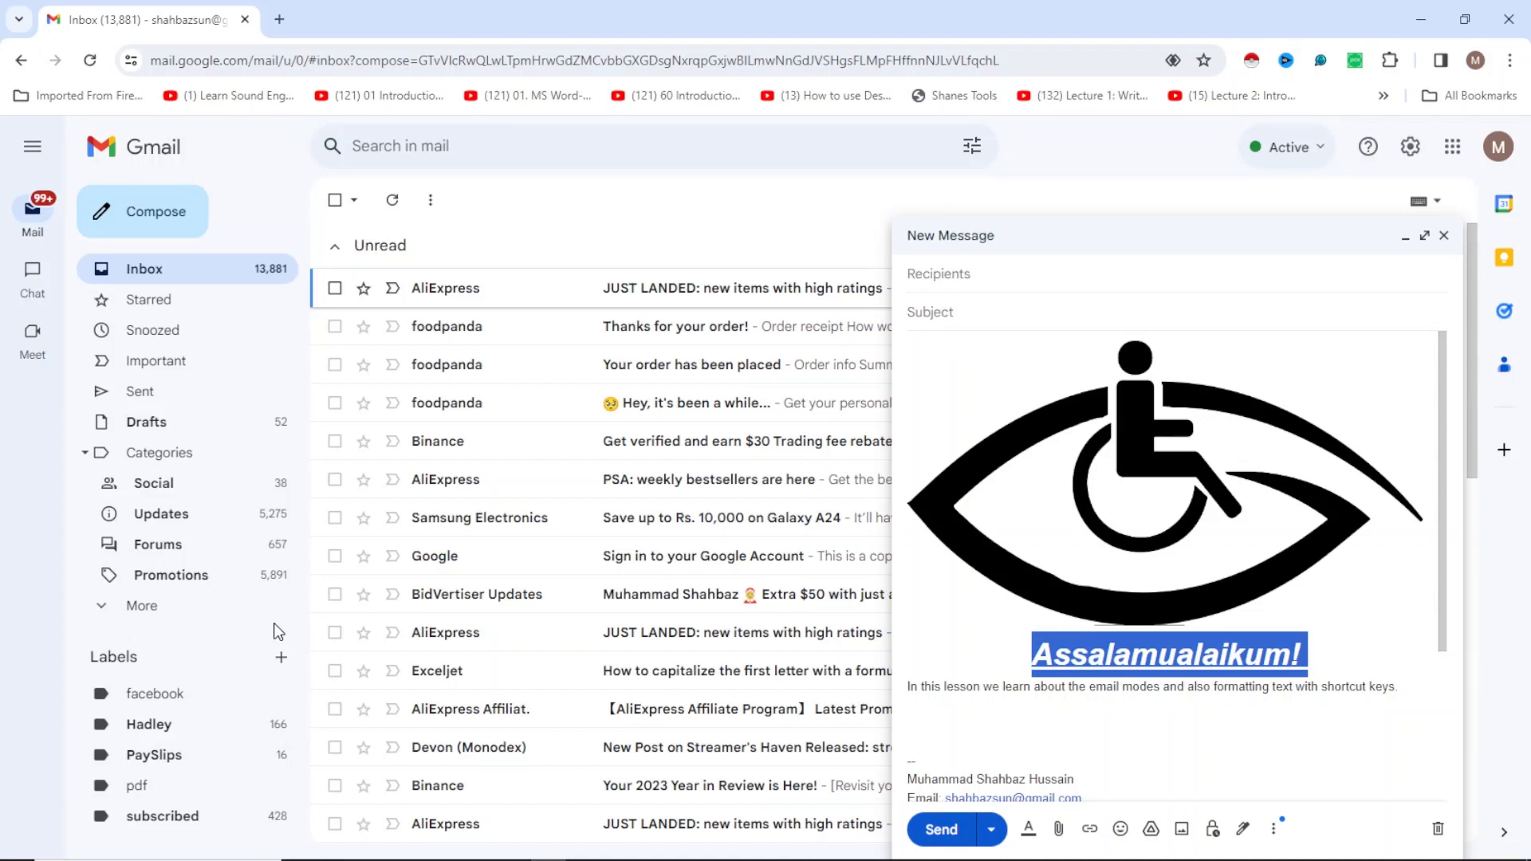
{"action": "key", "text": "ctrl+u"}
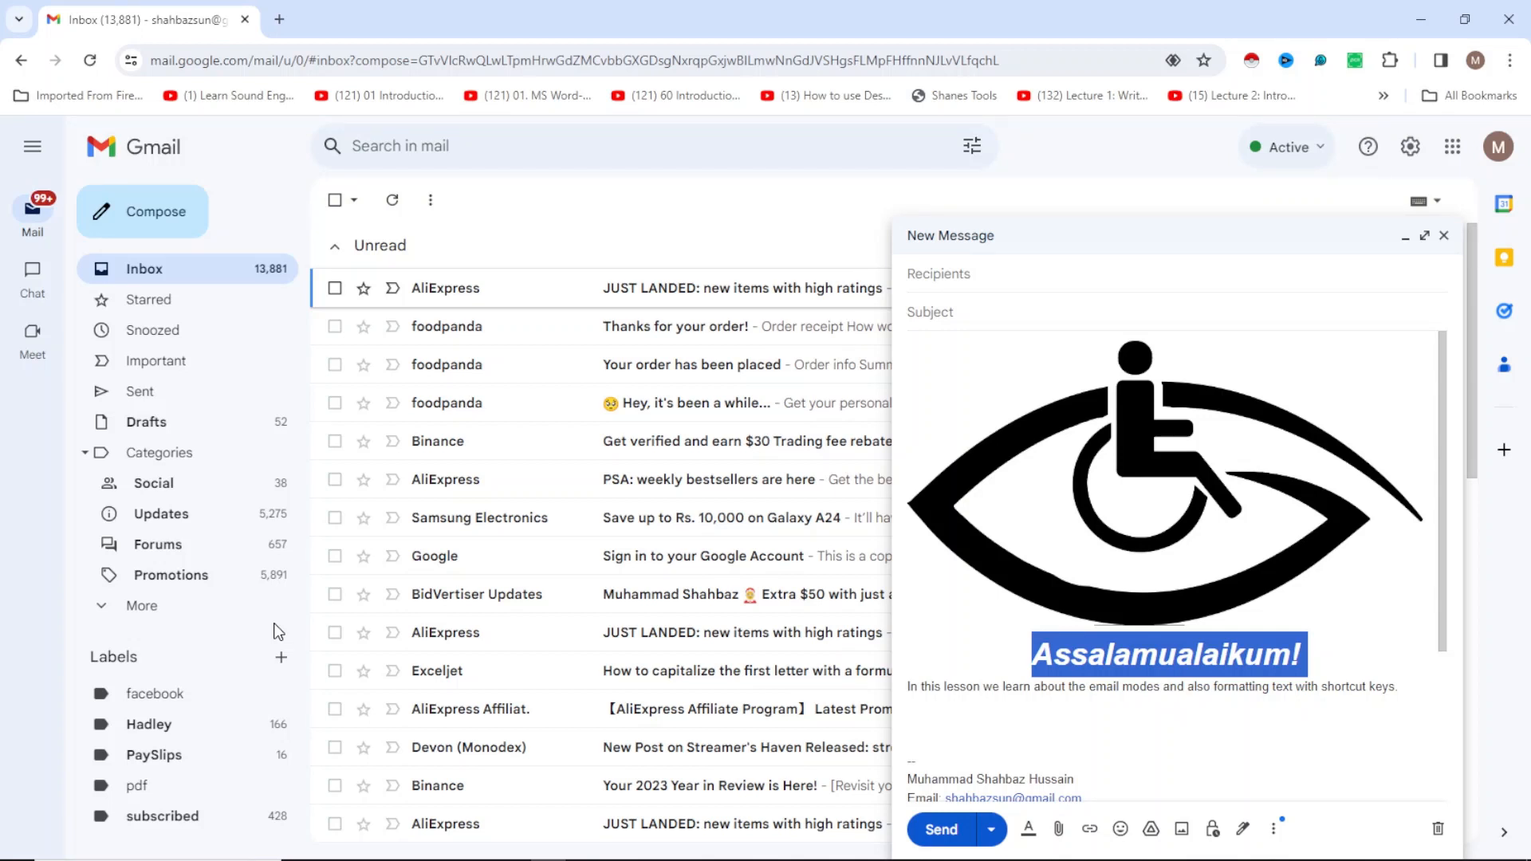
- Try centring and indenting the lesson sentence, returning it to left alignment without an indent
{"action": "key", "text": "Down"}
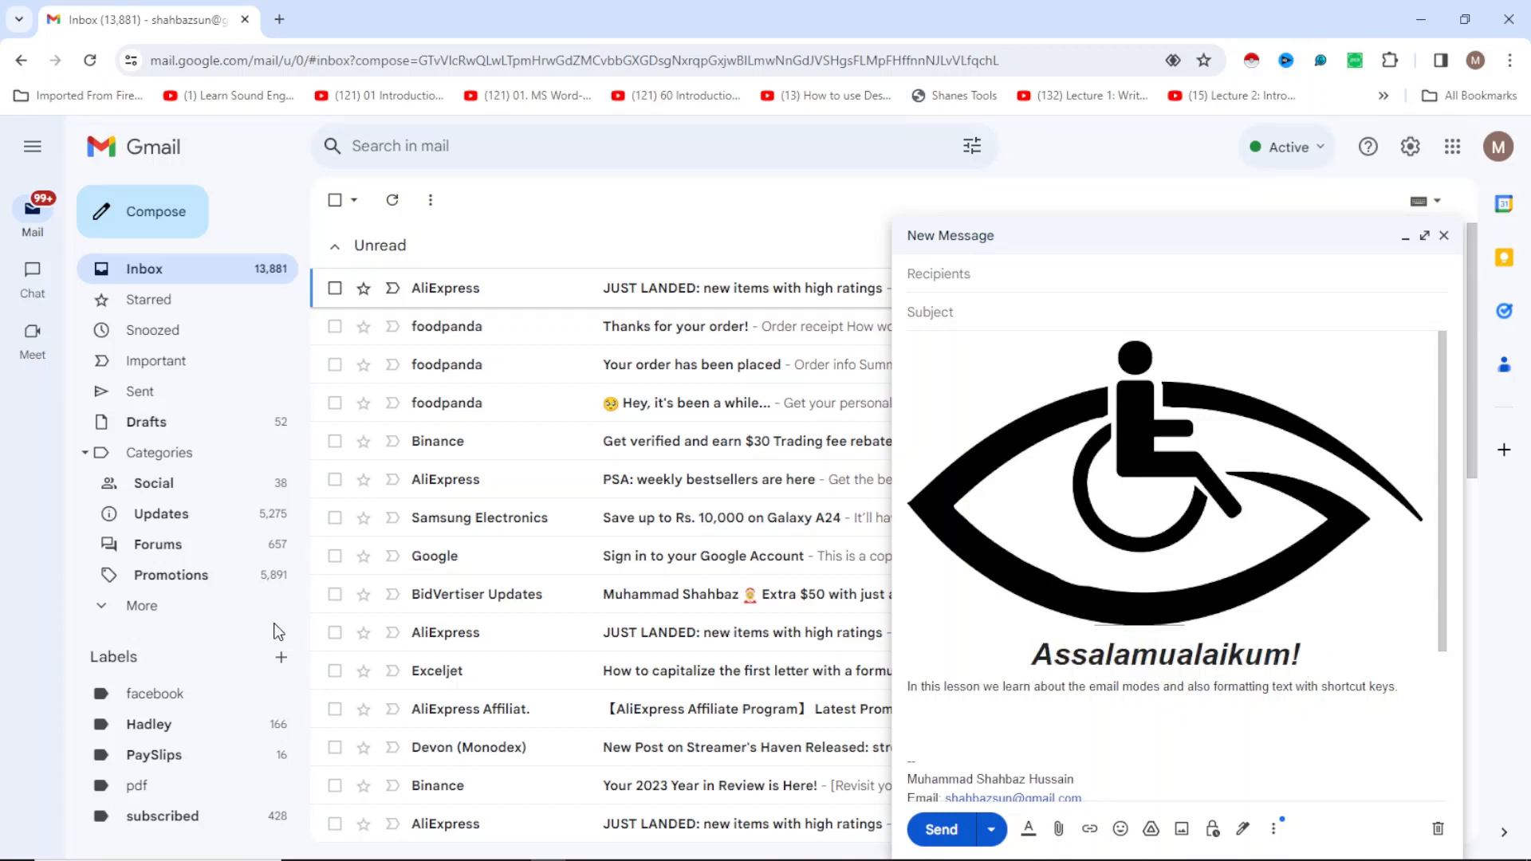
{"action": "key", "text": "shift+End"}
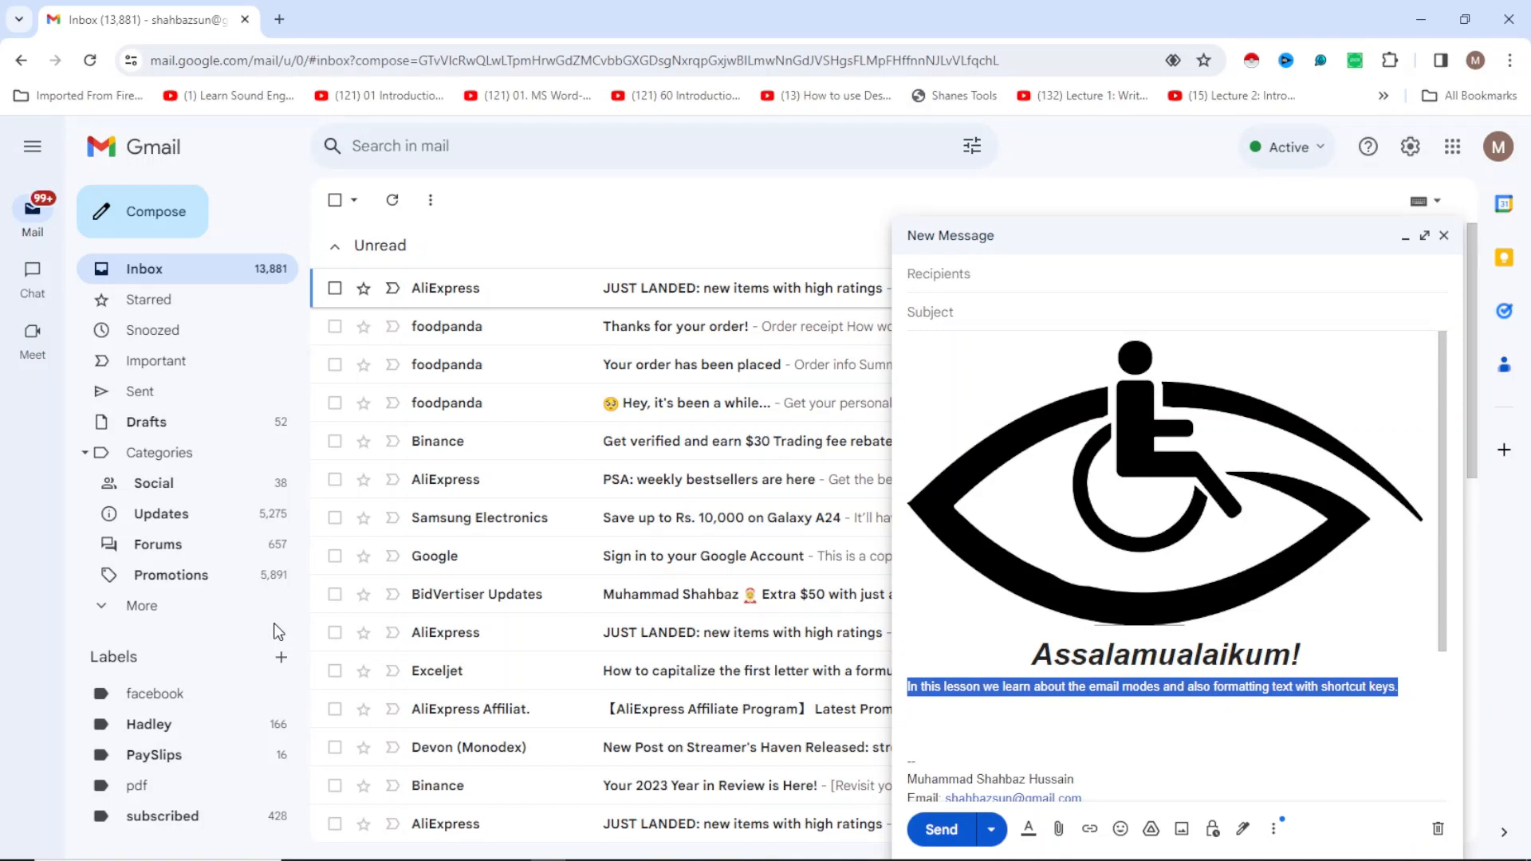
{"action": "key", "text": "ctrl+shift+e"}
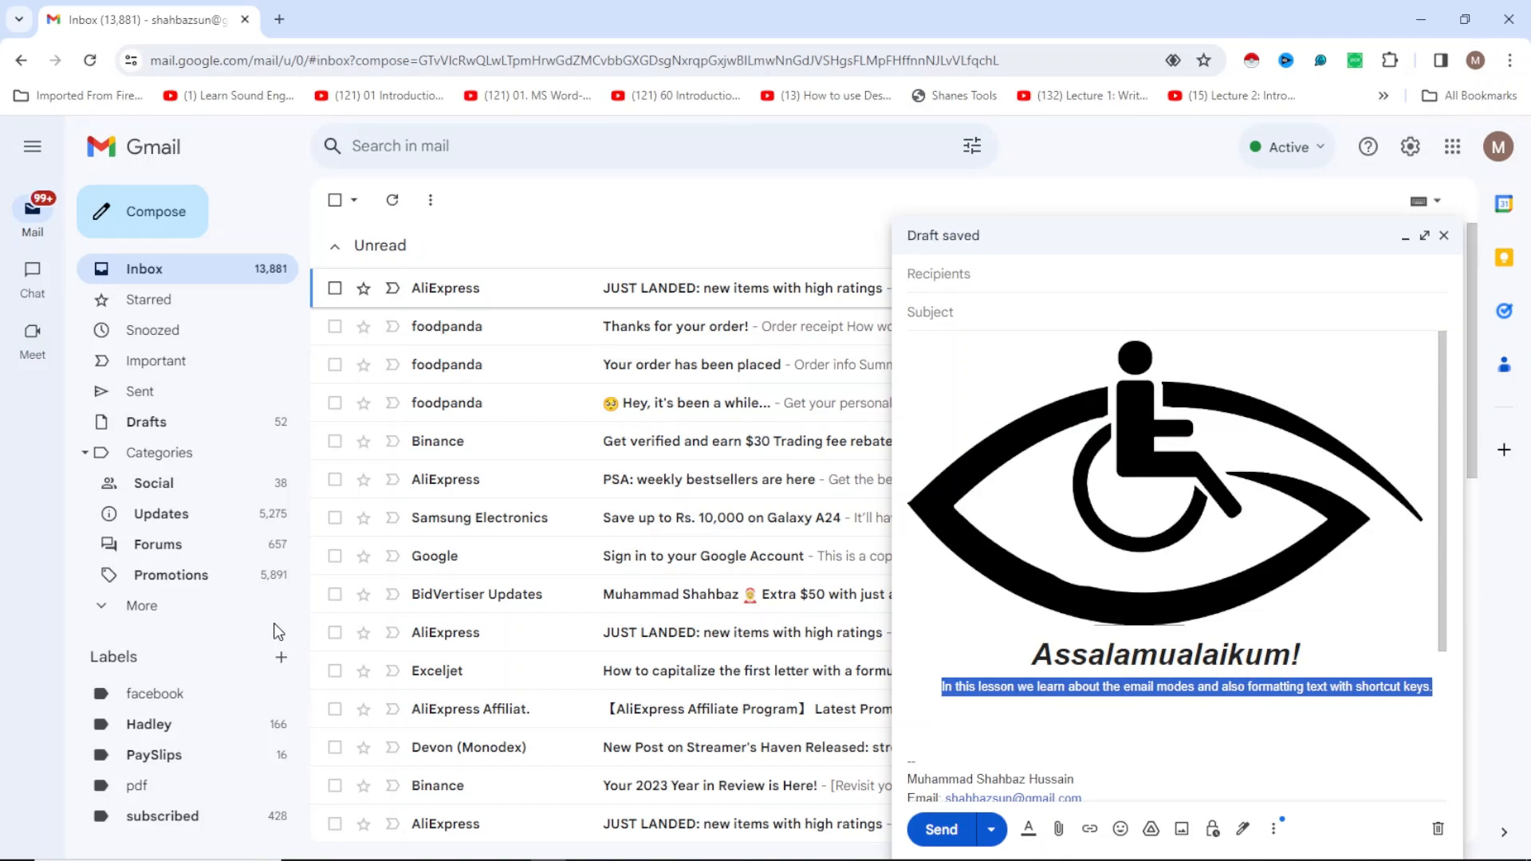
{"action": "key", "text": "ctrl+shift+l"}
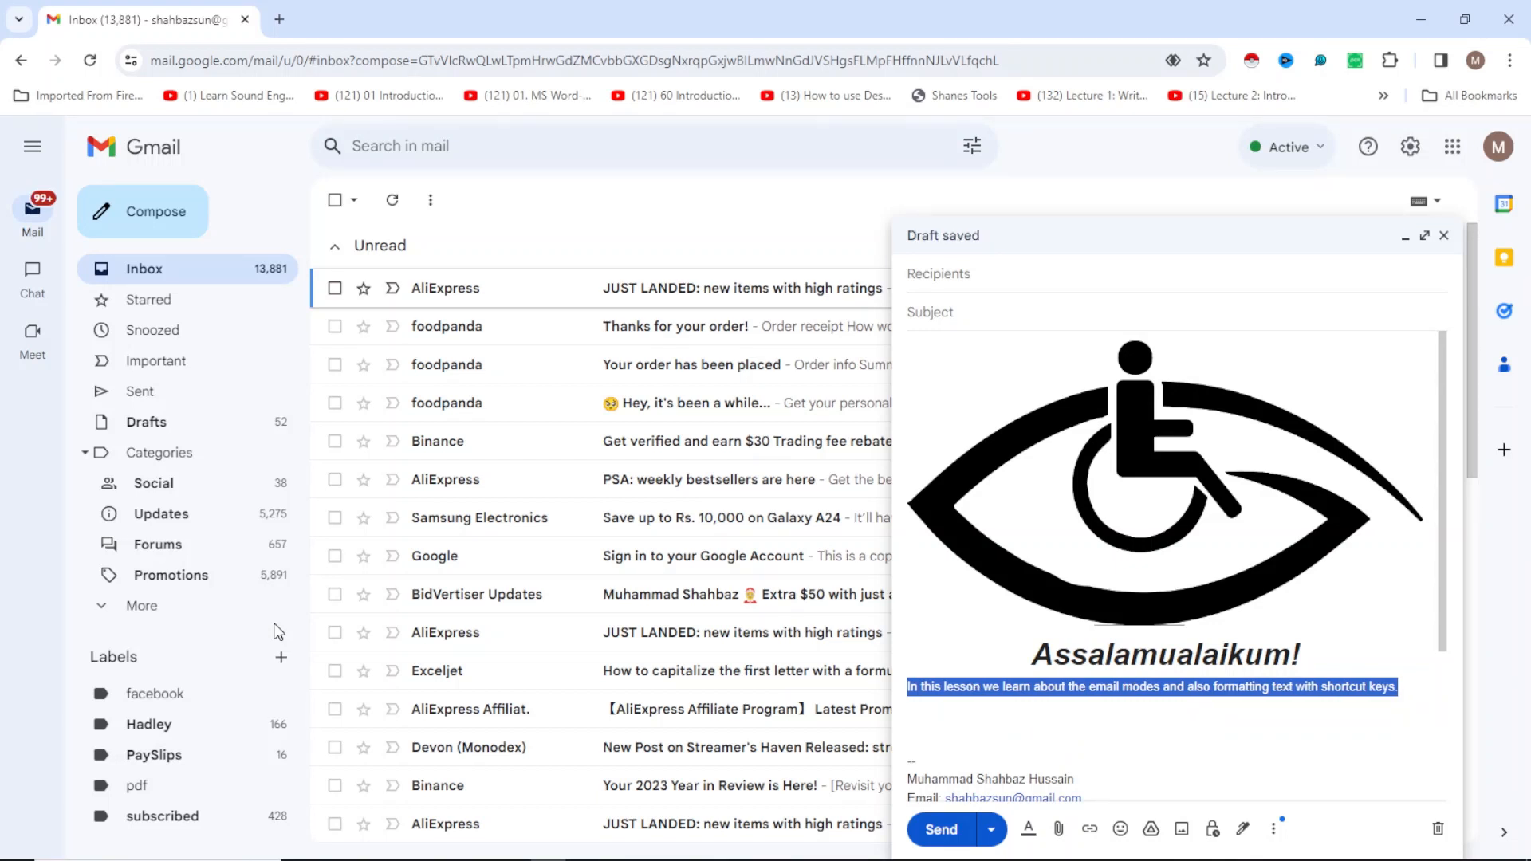
{"action": "key", "text": "ctrl+bracketright"}
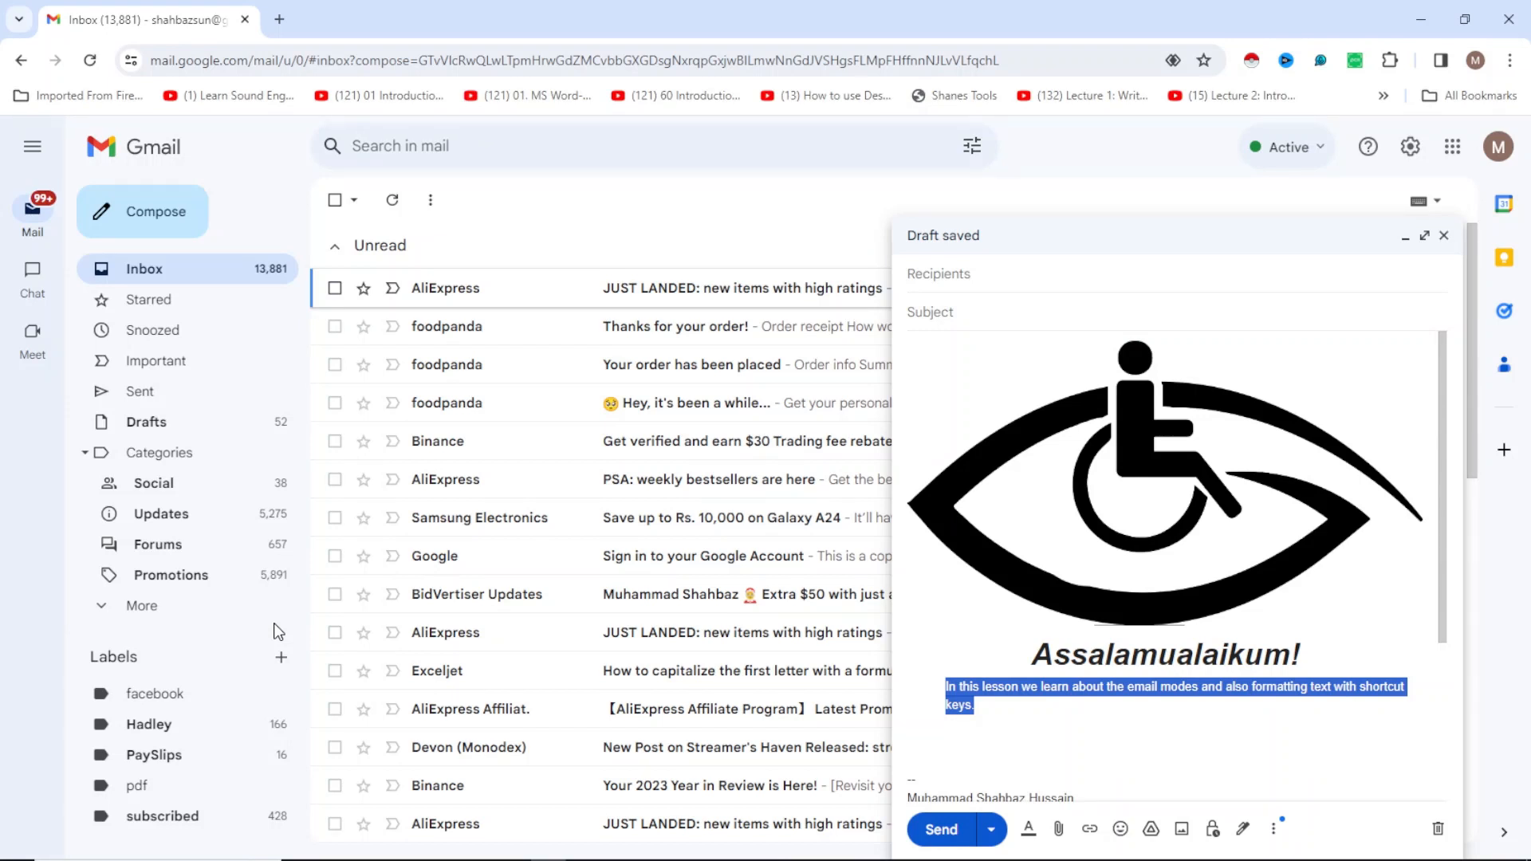
{"action": "key", "text": "ctrl+bracketleft"}
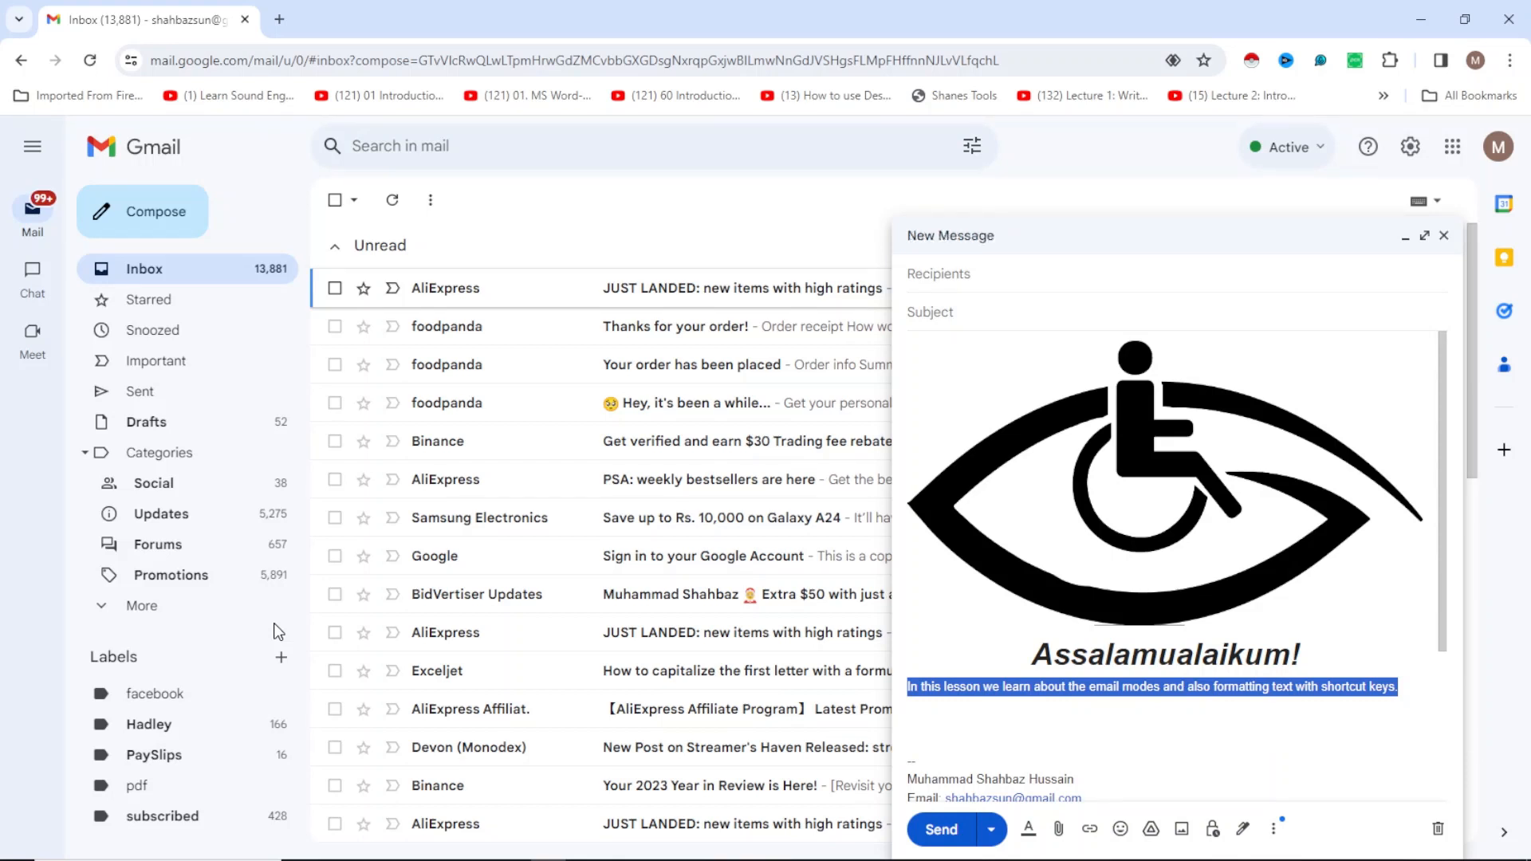
- Add two sample first names on separate lines below the lesson sentence, leaving a blank line between
{"action": "key", "text": "Right"}
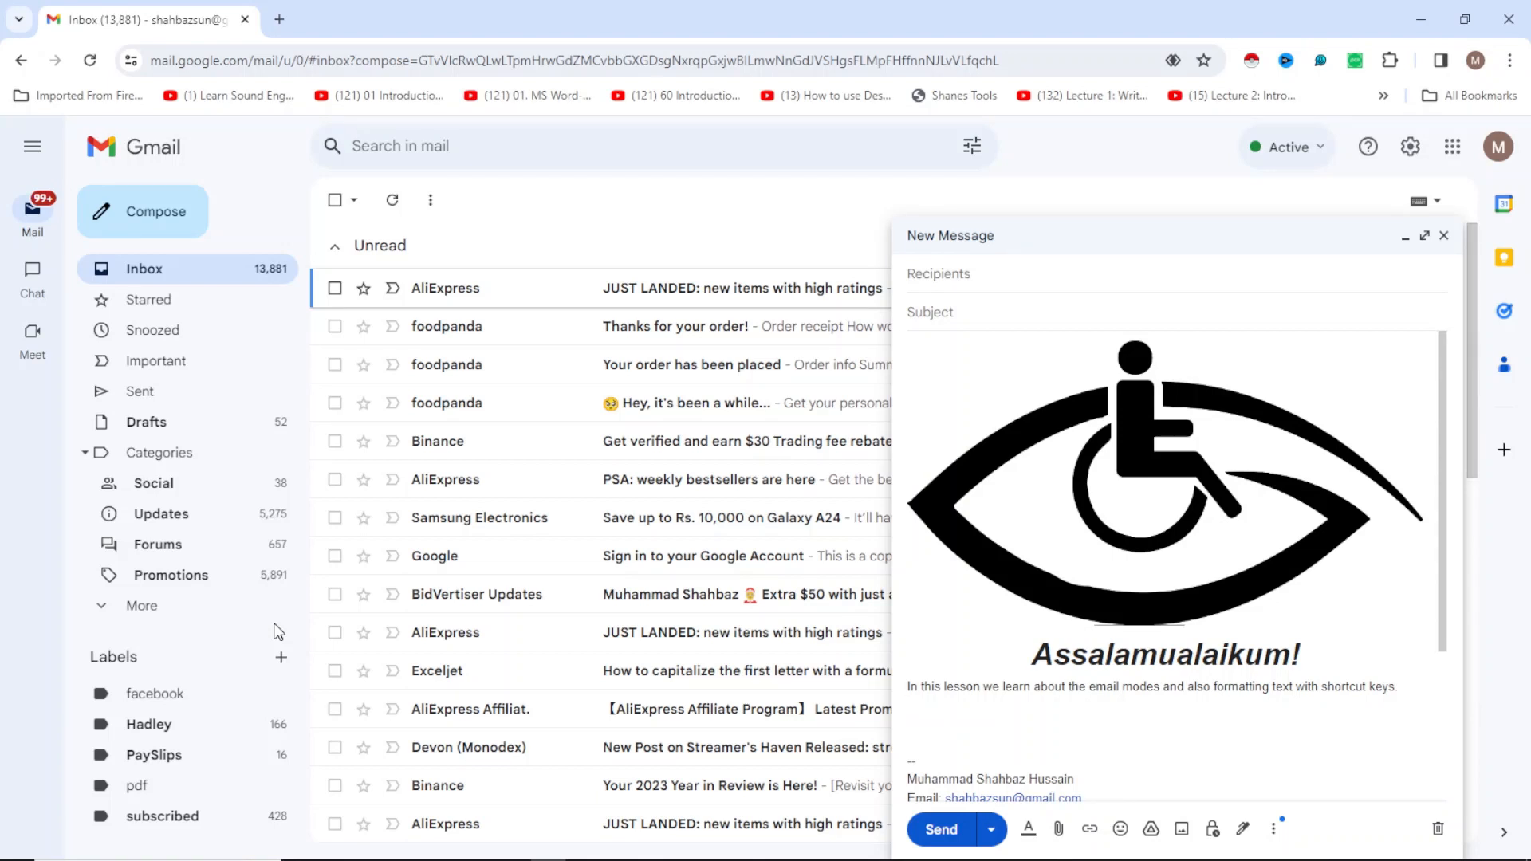
{"action": "key", "text": "Return"}
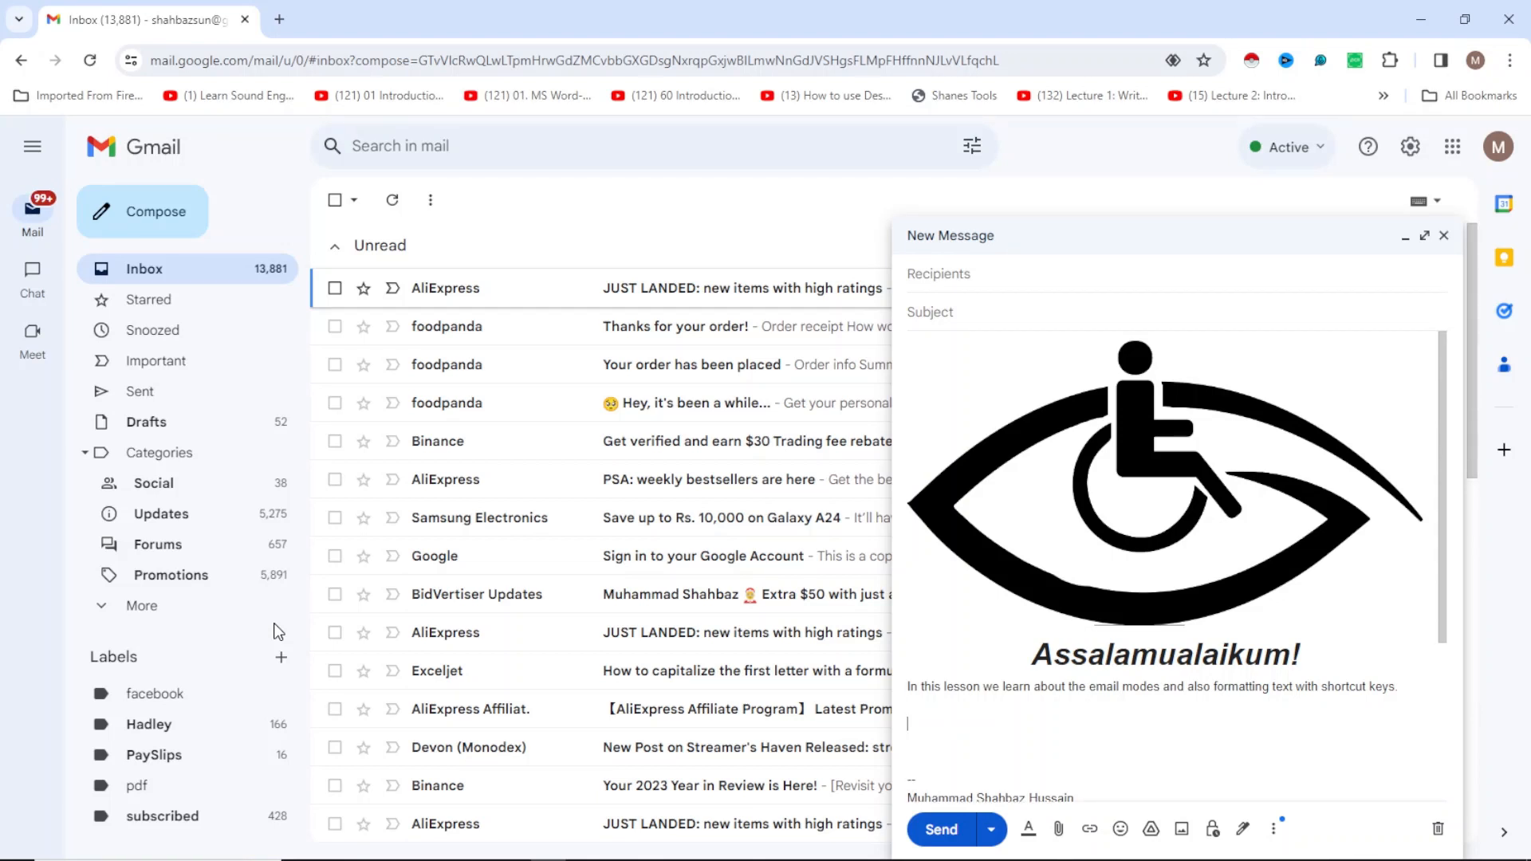
{"action": "type", "text": "Ali"}
{"action": "key", "text": "Return"}
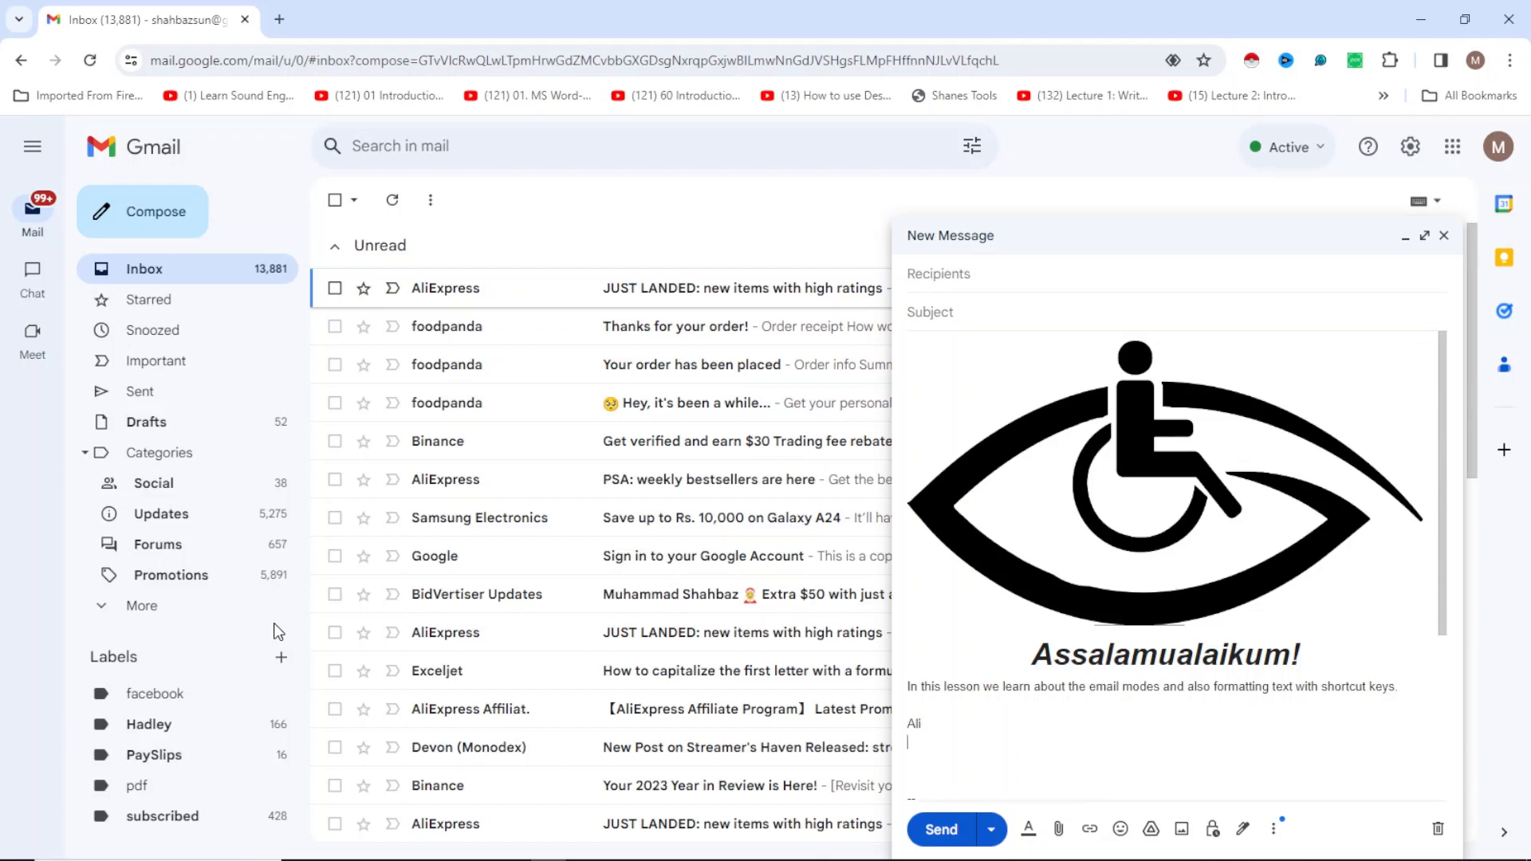
{"action": "type", "text": "Usman"}
{"action": "key", "text": "shift+Down"}
{"action": "key", "text": "shift+End"}
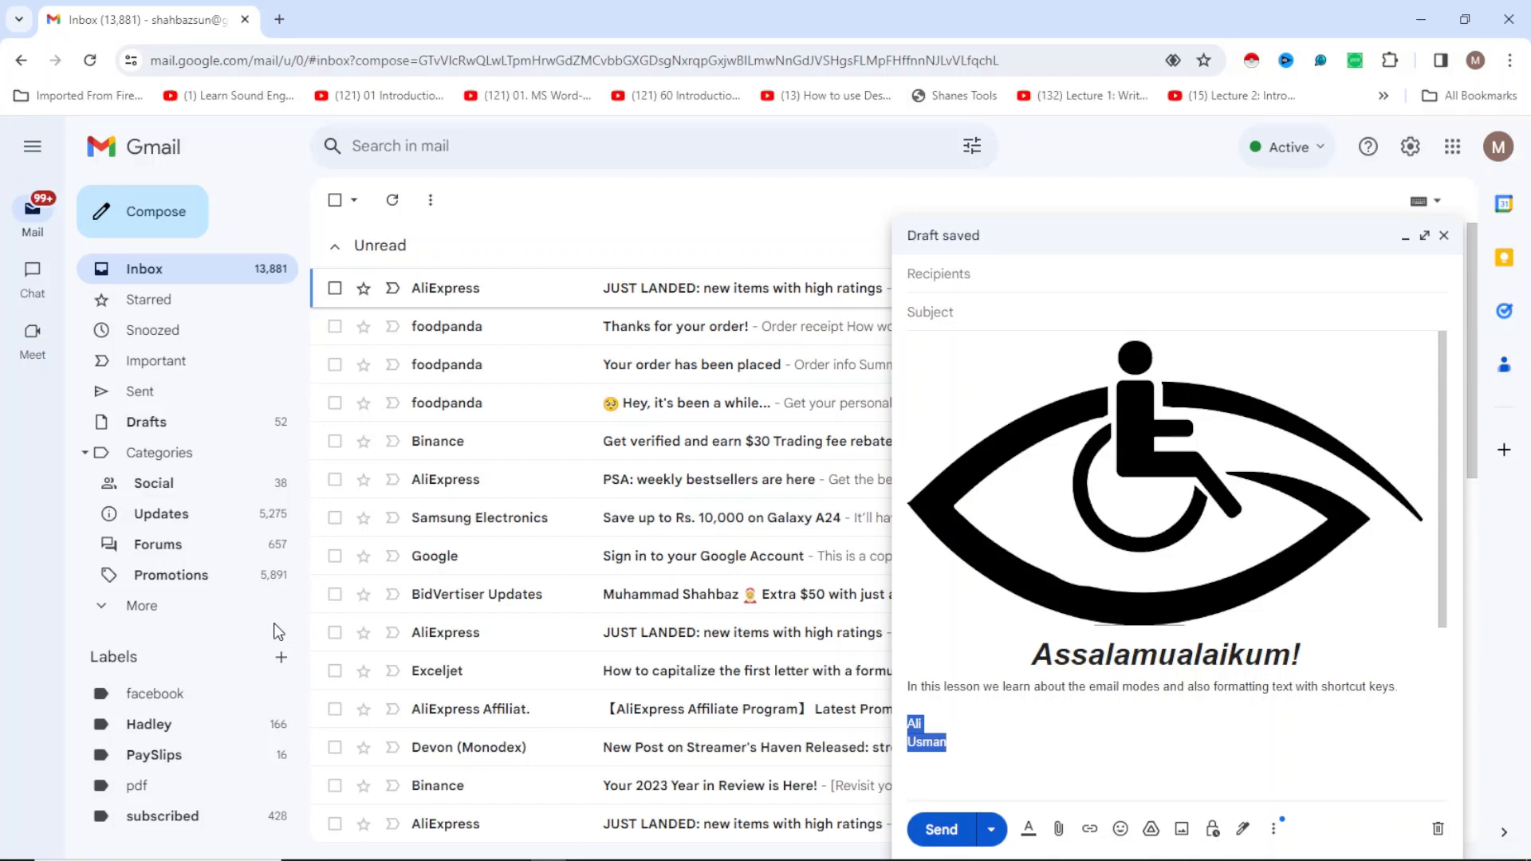
{"action": "key", "text": "Down"}
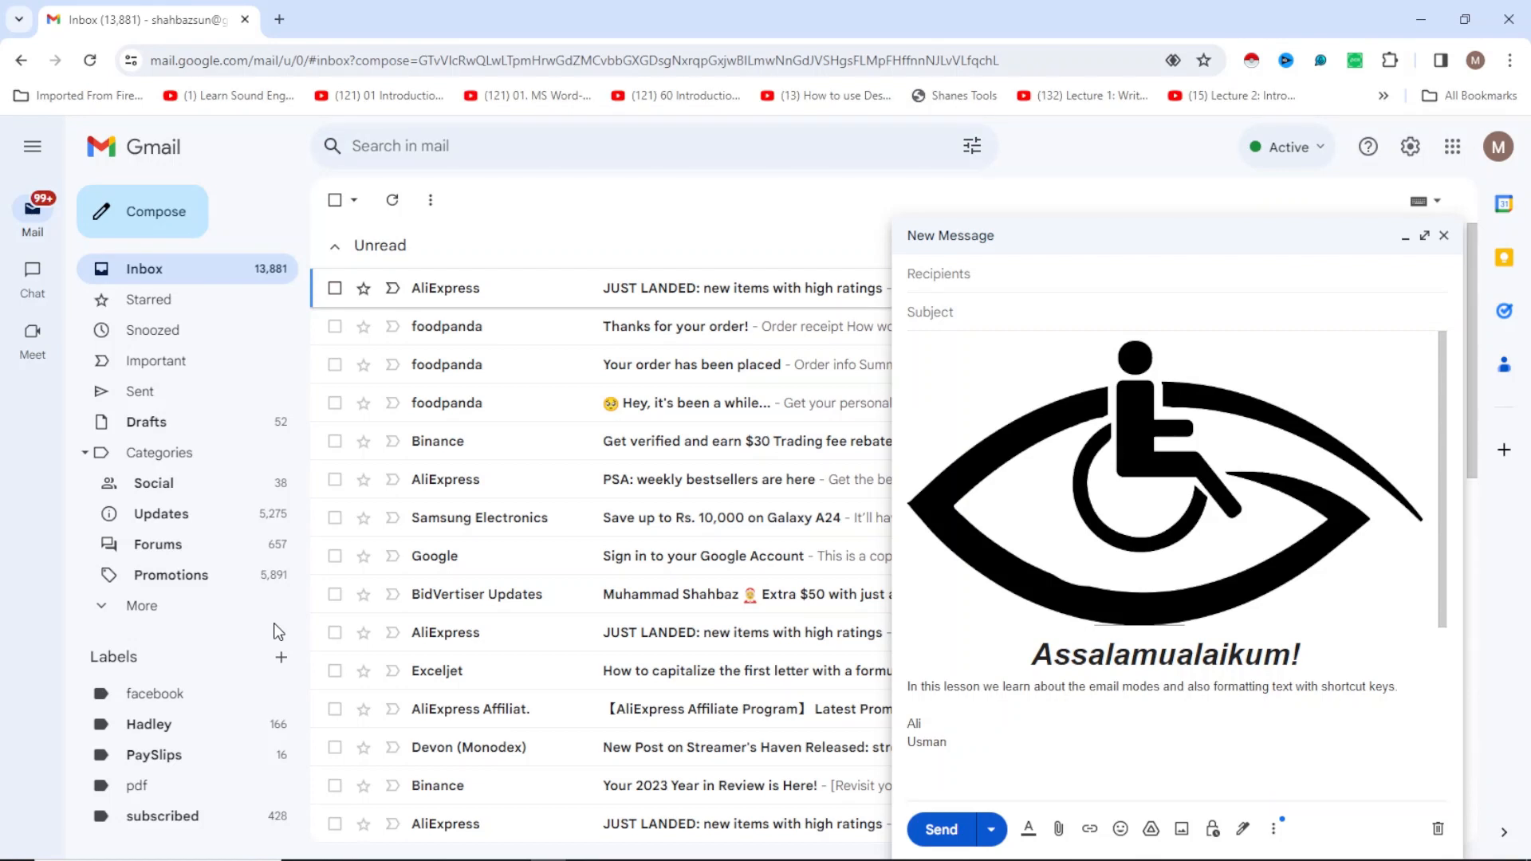
- Add "Pakistan" on a new line below the names and format it as a quote
{"action": "key", "text": "Return"}
{"action": "type", "text": "Pakistan"}
{"action": "key", "text": "shift+Home"}
{"action": "key", "text": "ctrl+shift+9"}
{"action": "key", "text": "ctrl+shift+6"}
{"action": "key", "text": "ctrl+backslash"}
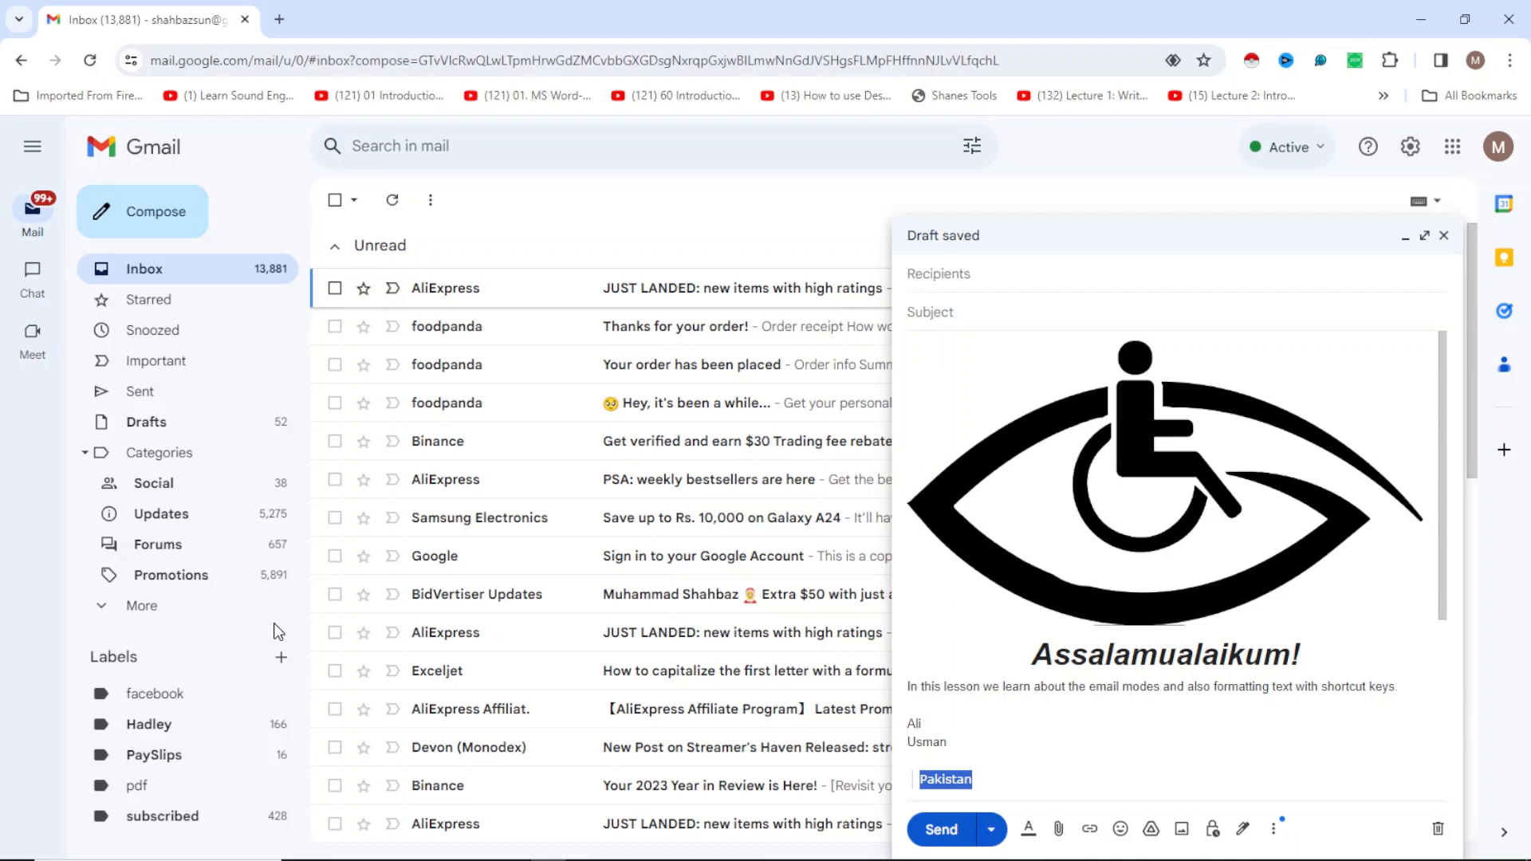
{"action": "key", "text": "ctrl+shift+6"}
{"action": "key", "text": "ctrl+b"}
{"action": "key", "text": "Down"}
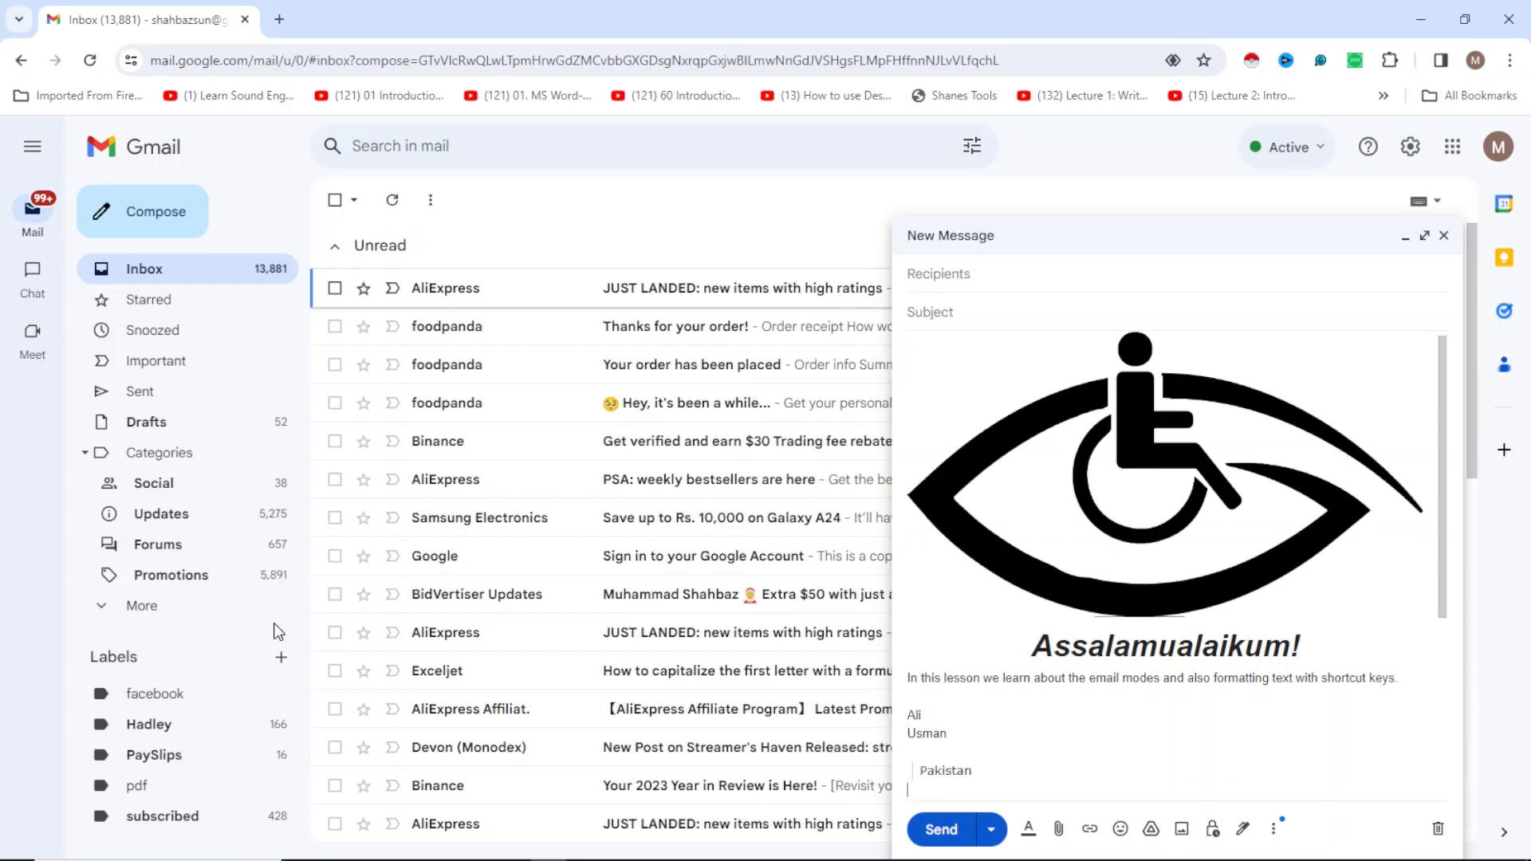
{"action": "key", "text": "ctrl+k"}
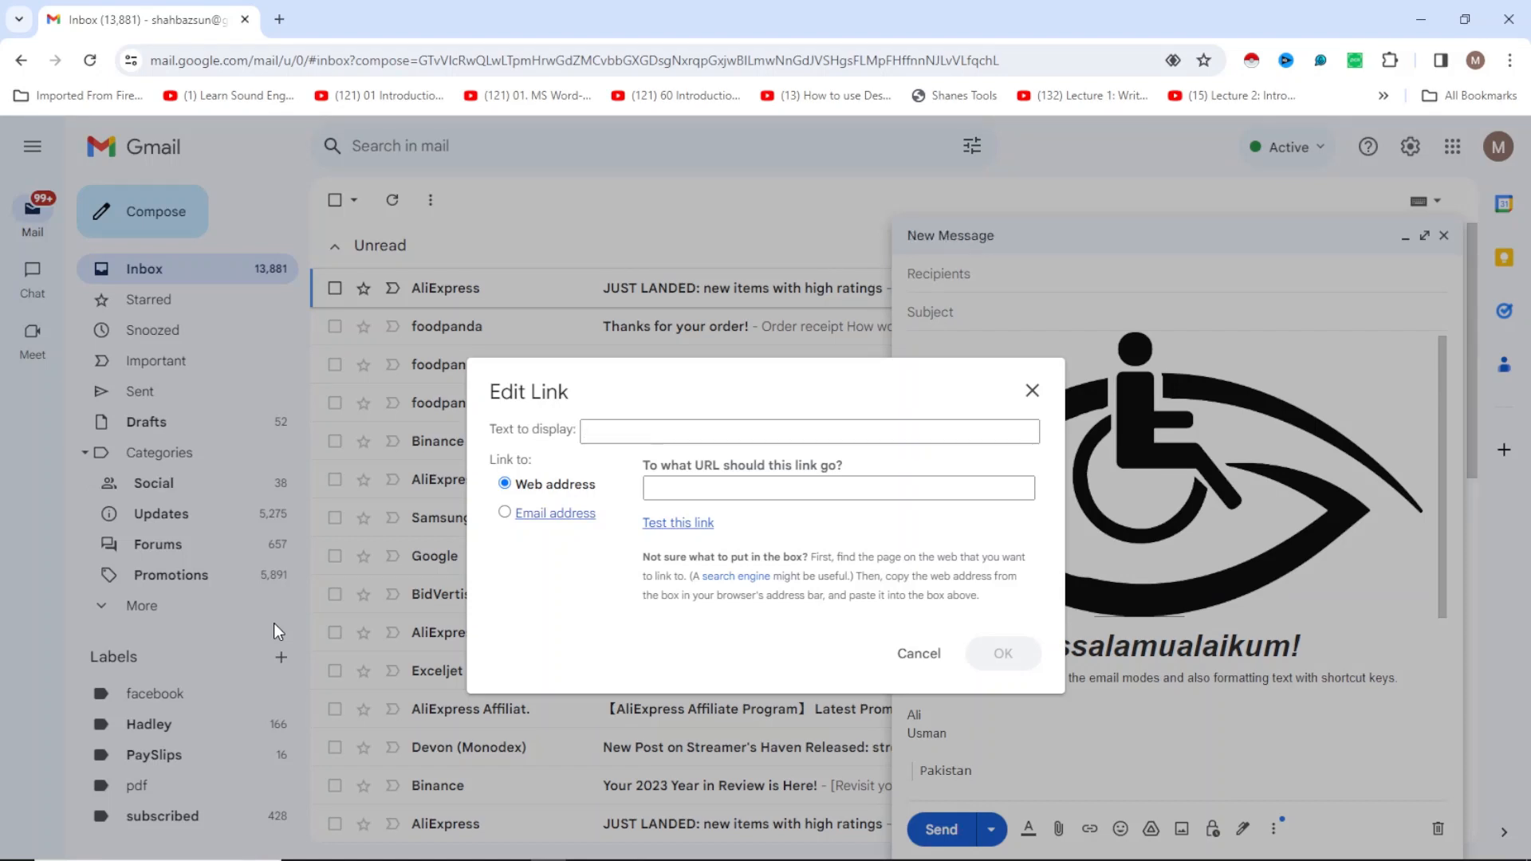
{"action": "type", "text": "YouTube Channel"}
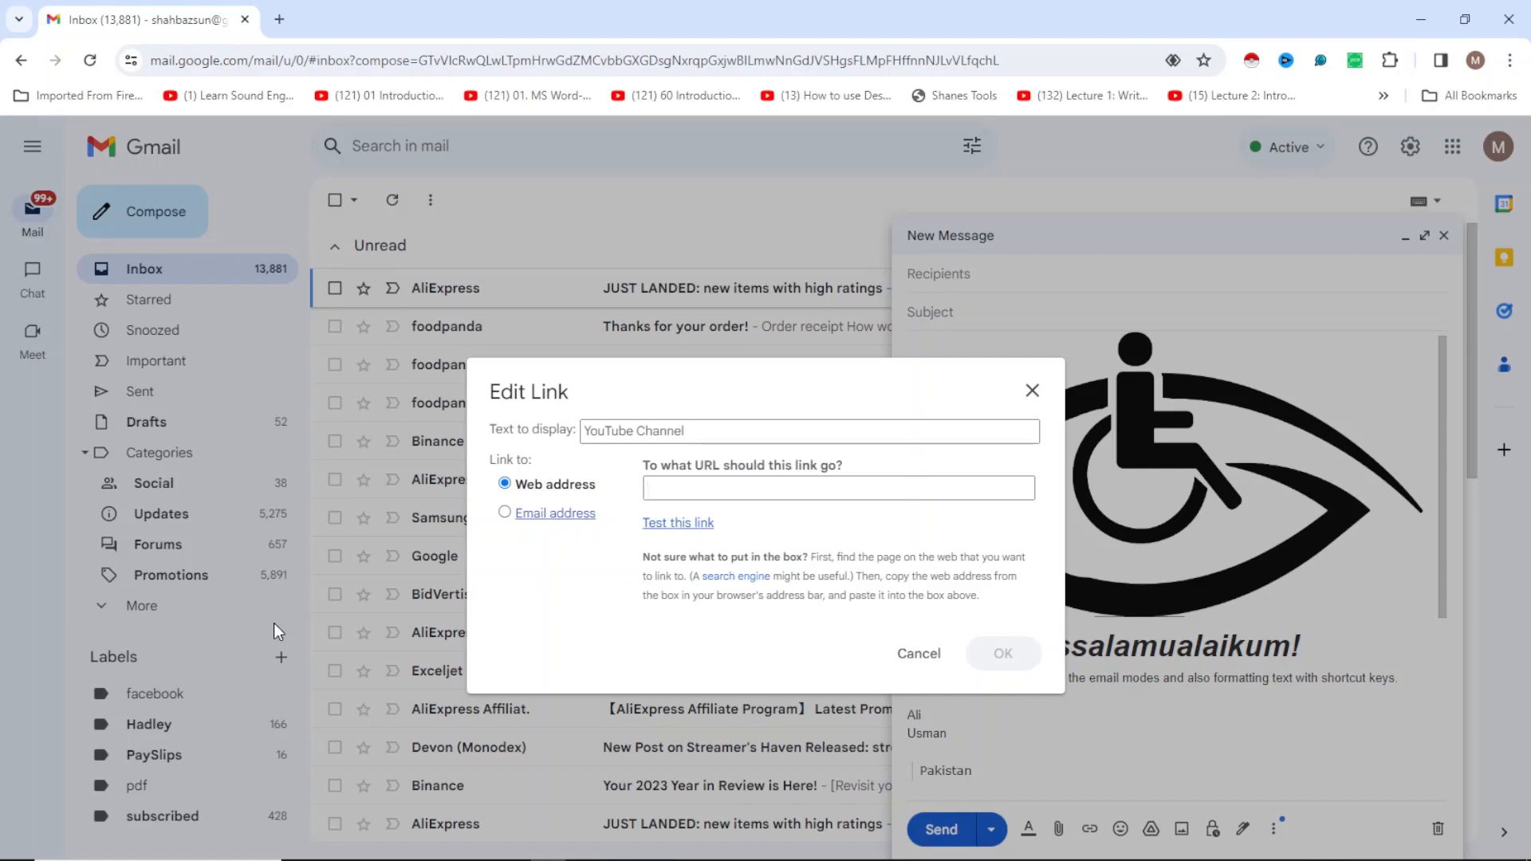
{"action": "type", "text": "https:"}
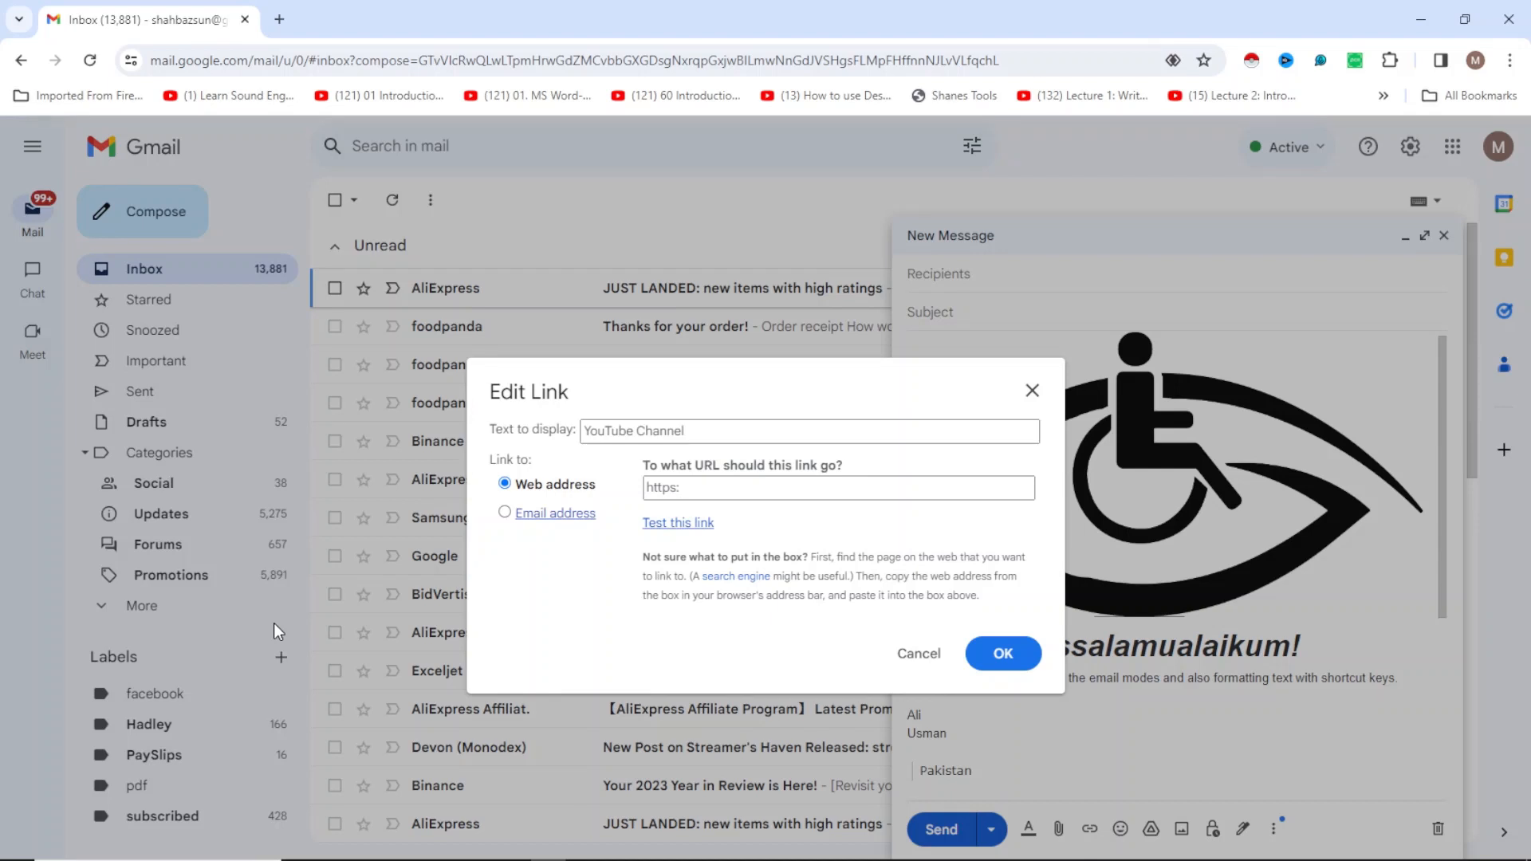
{"action": "type", "text": "//youtube.com/patp"}
{"action": "key", "text": "BackSpace"}
{"action": "type", "text": "fpk"}
{"action": "key", "text": "Return"}
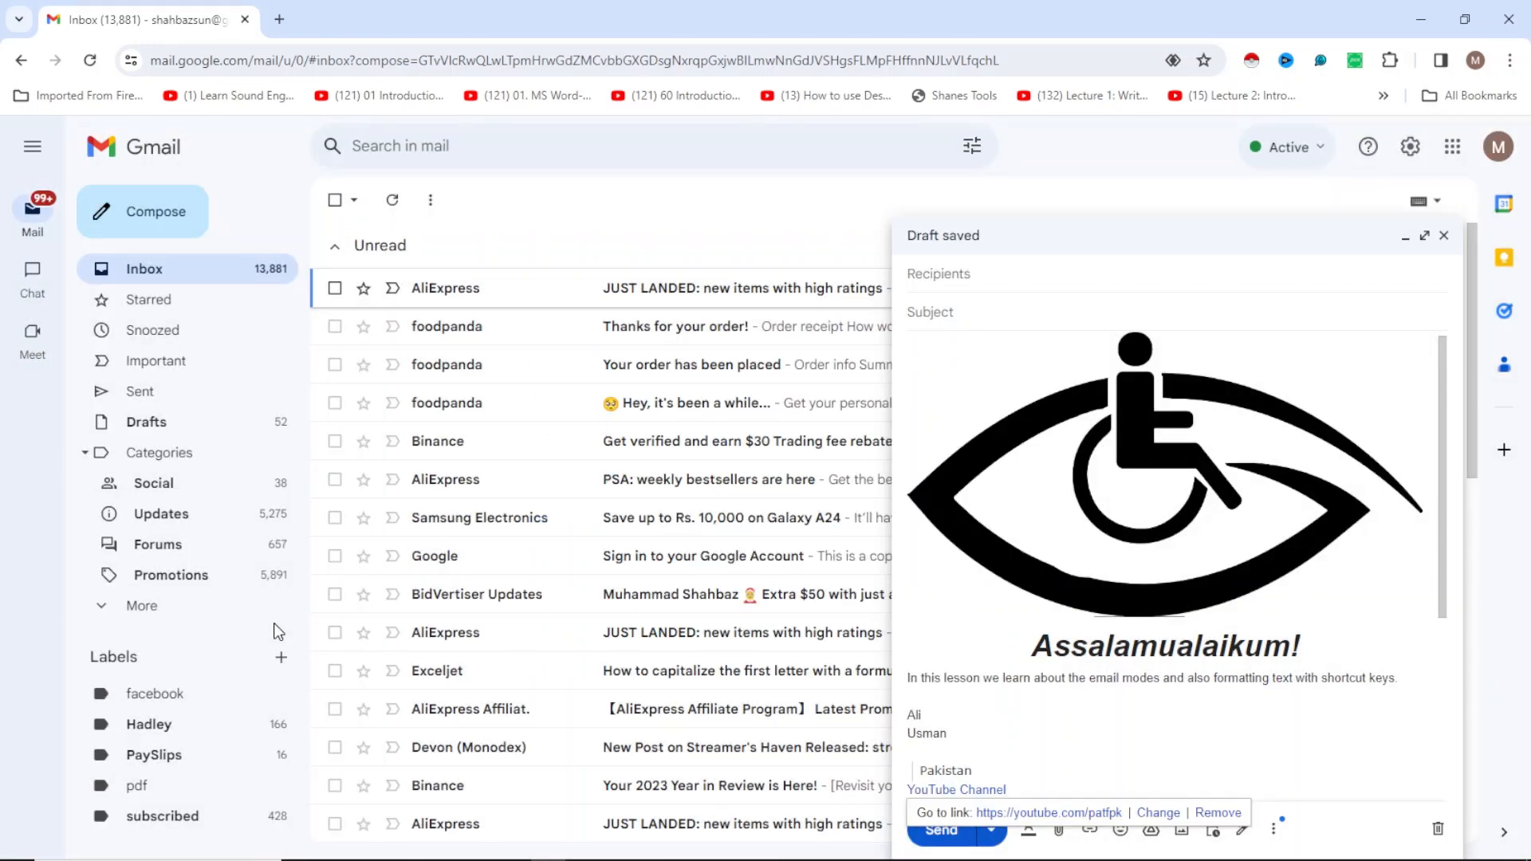
{"action": "key", "text": "Escape"}
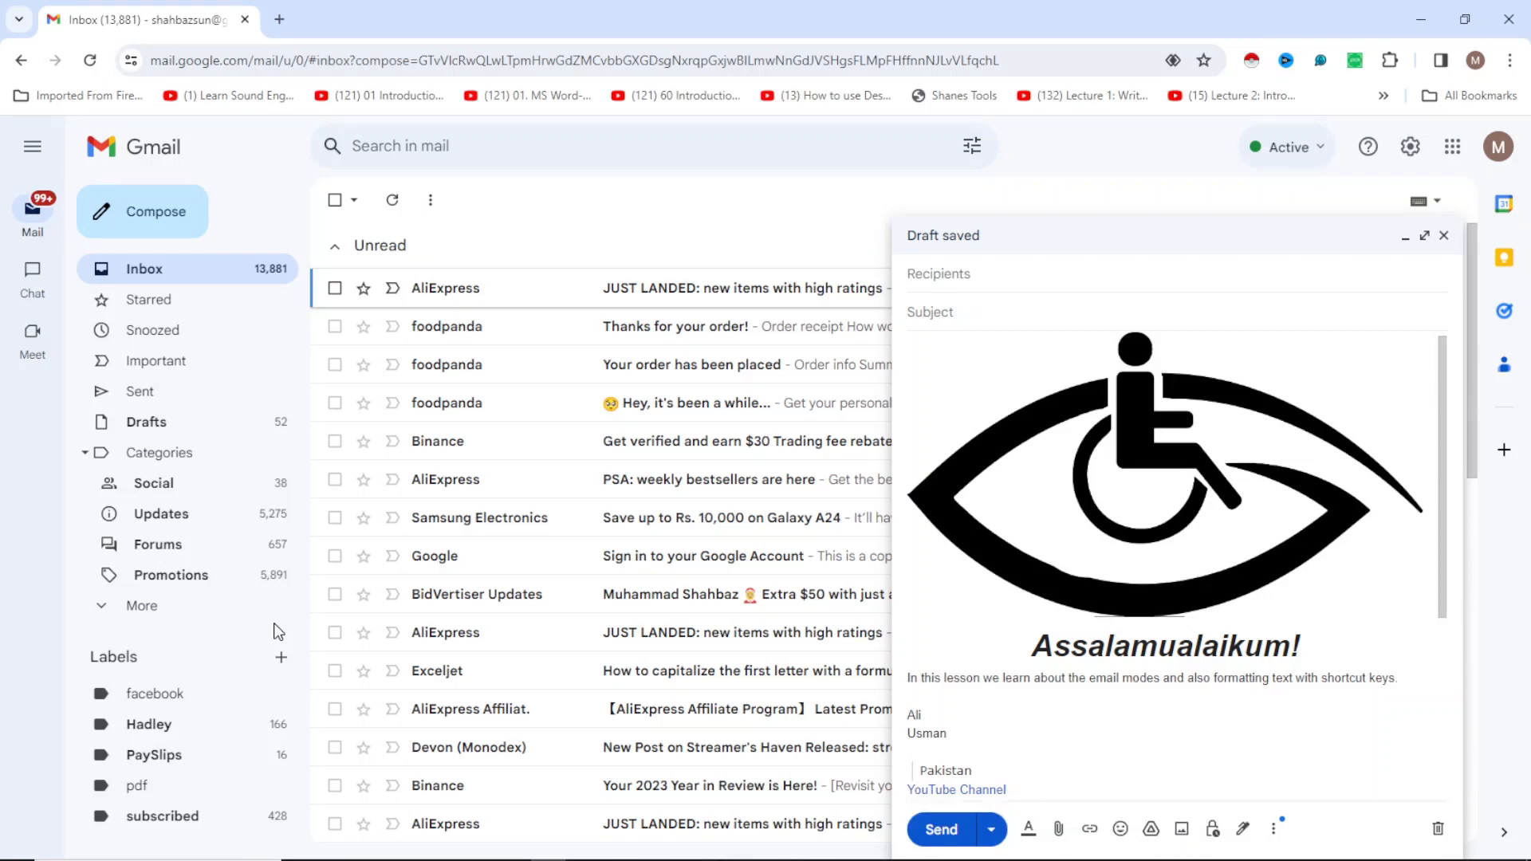
- Insert the open-mouthed smiley 😃 from the Smileys and Emotions emojis on the line below the YouTube Channel link
{"action": "key", "text": "Left"}
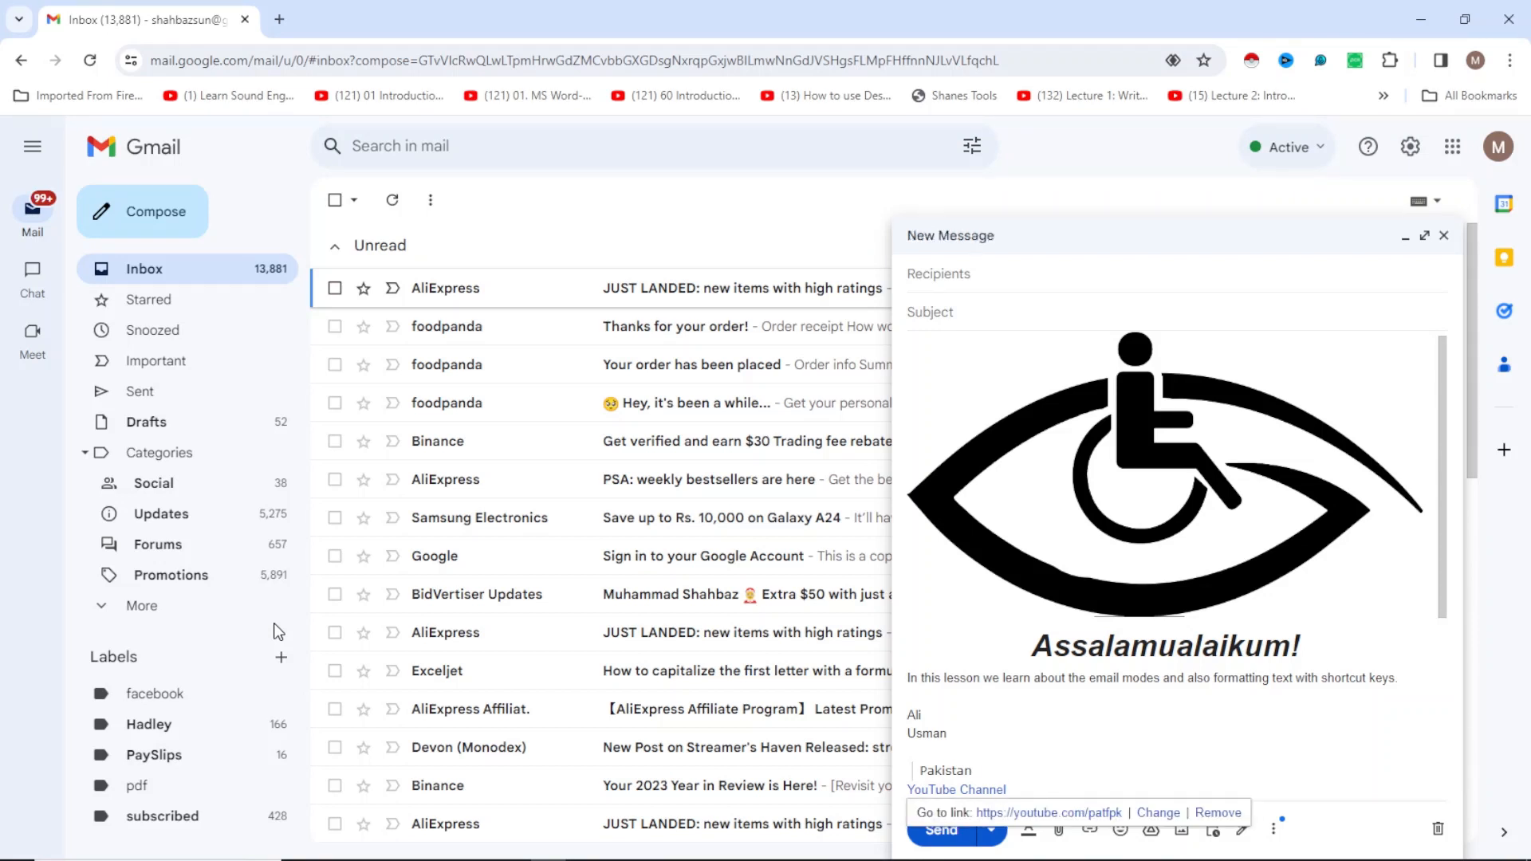
{"action": "key", "text": "Down"}
{"action": "key", "text": "Down"}
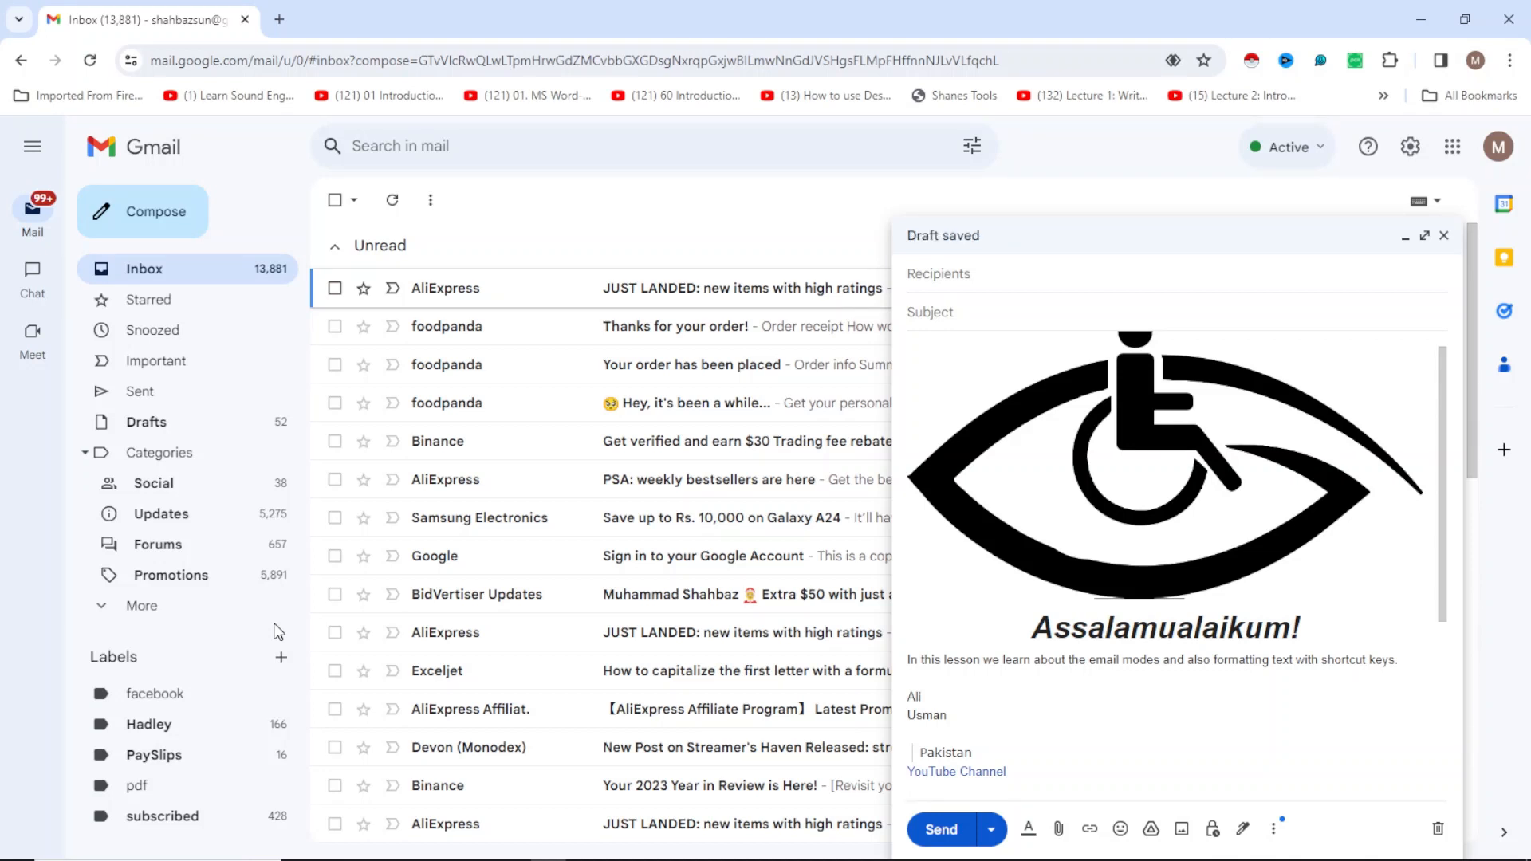
{"action": "key", "text": "Return"}
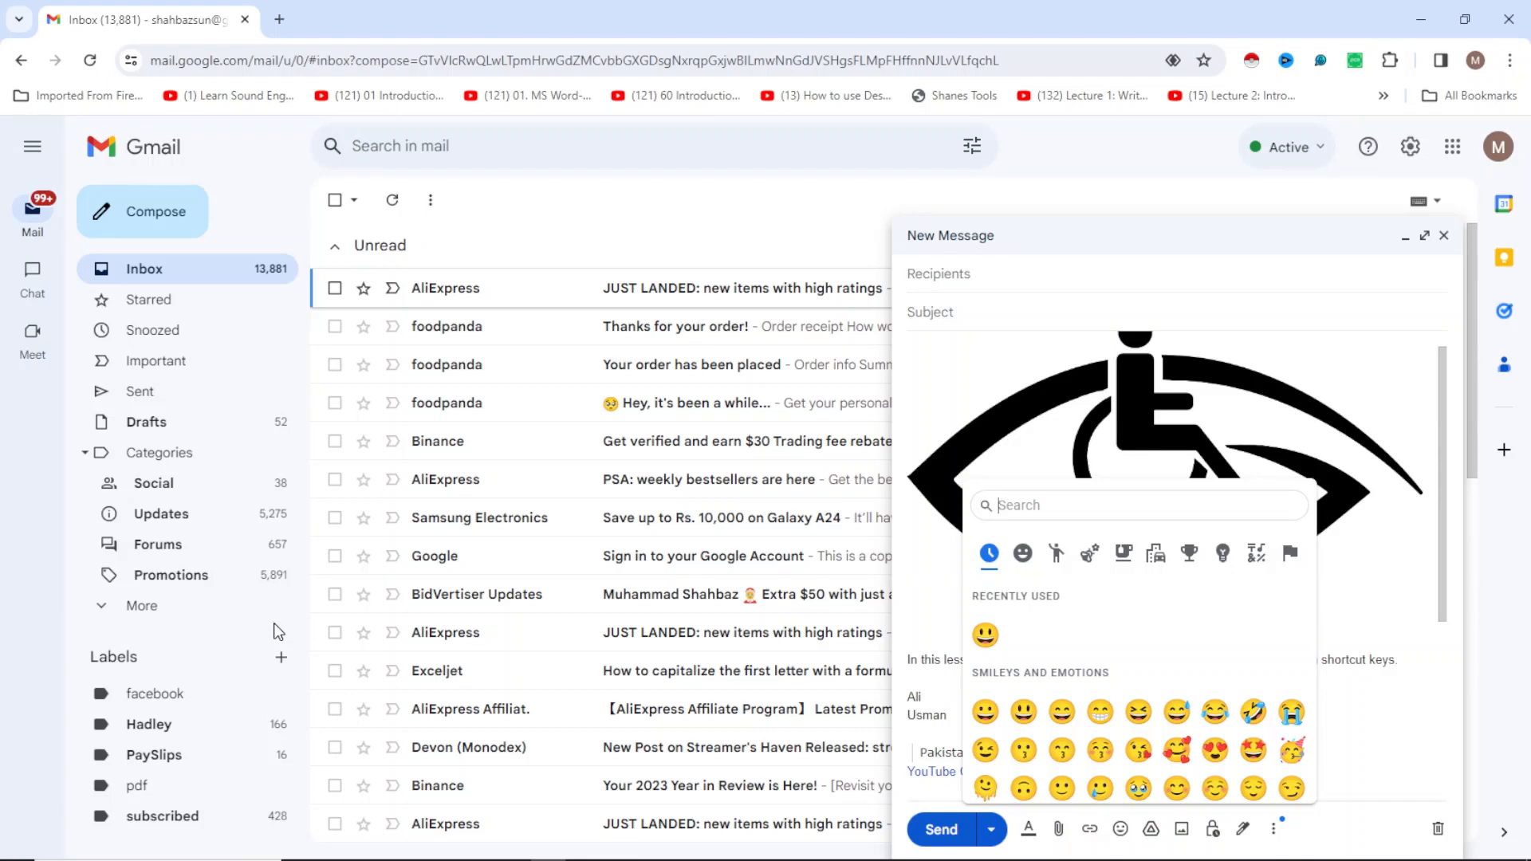
{"action": "key", "text": "Tab"}
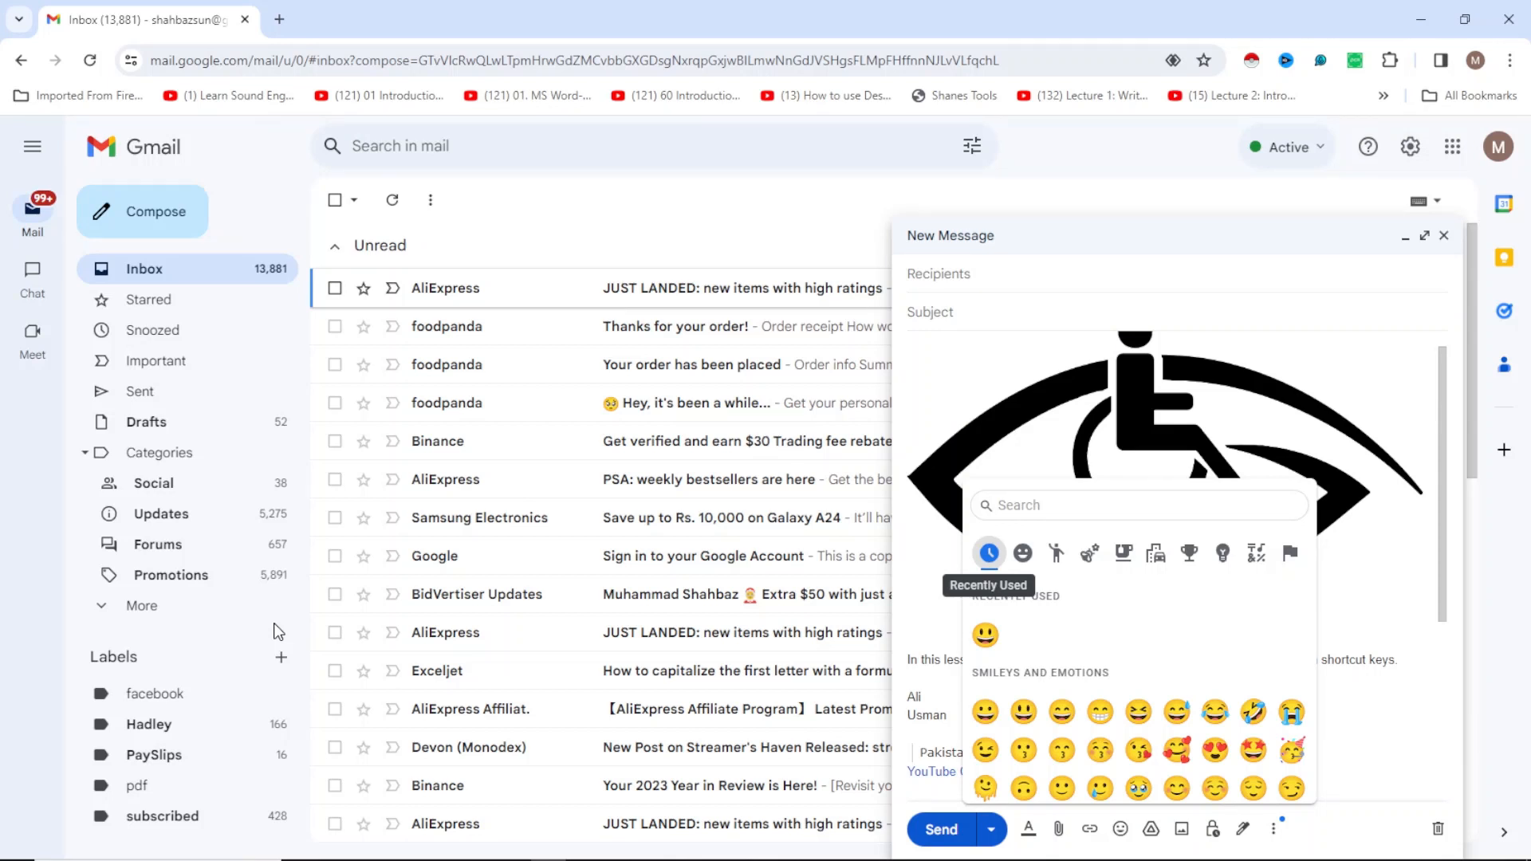
{"action": "key", "text": "Right"}
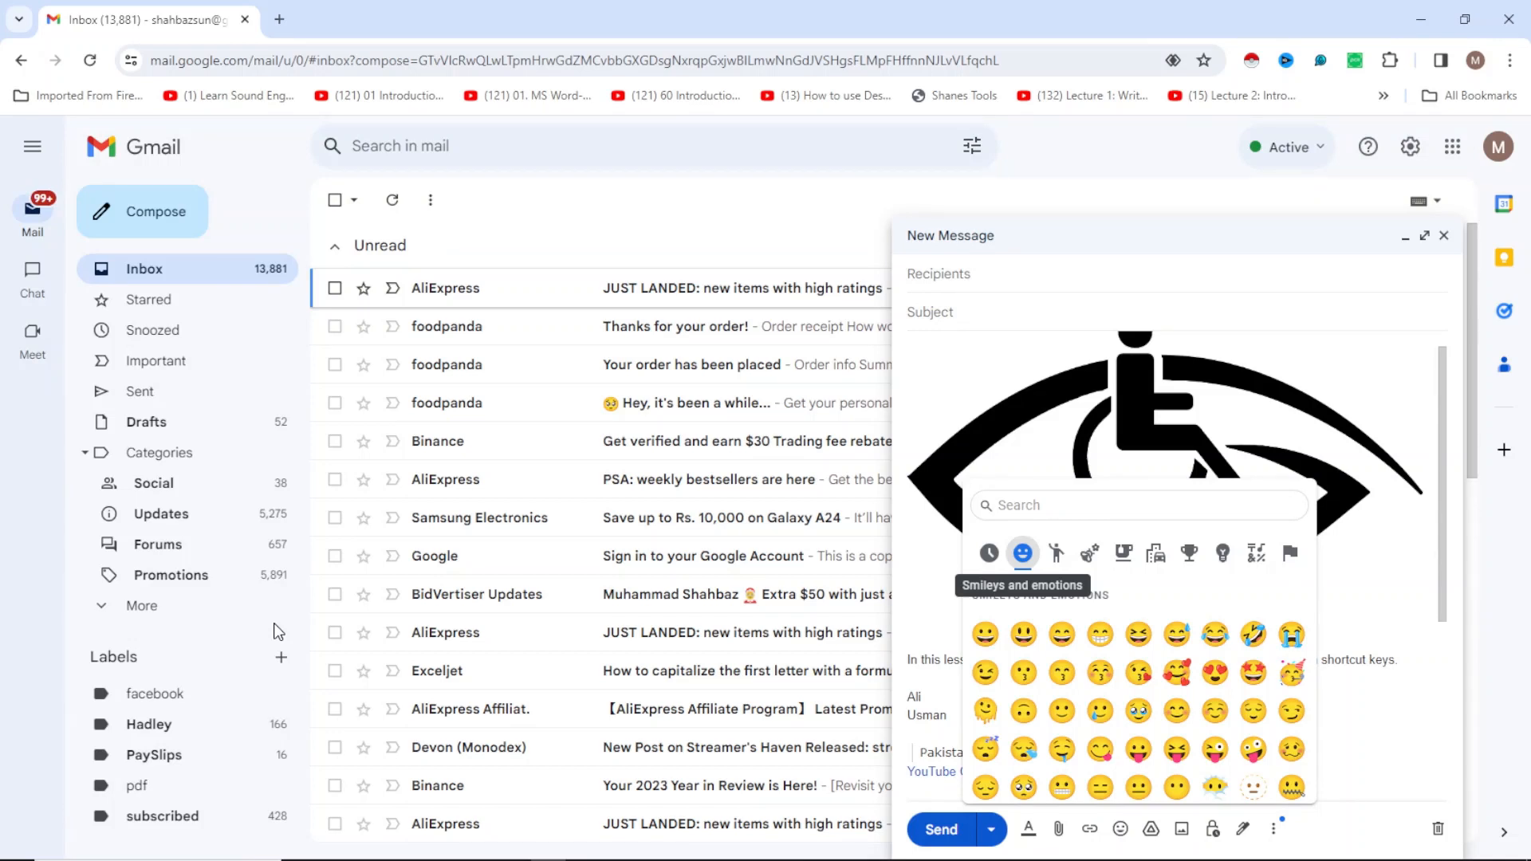
{"action": "left_click", "coordinate": [986, 635]}
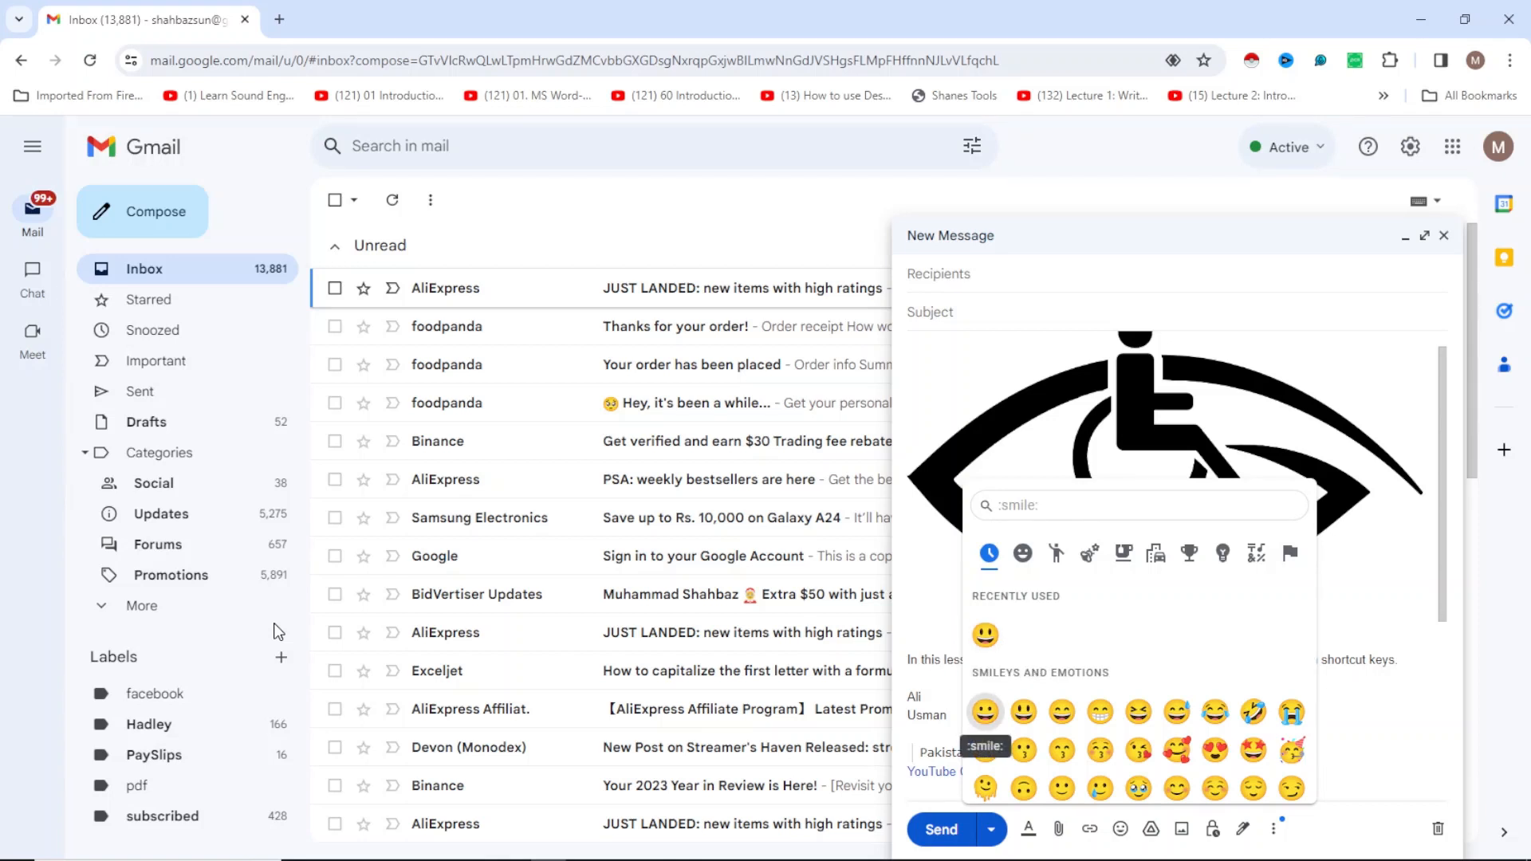
{"action": "left_click", "coordinate": [1023, 712]}
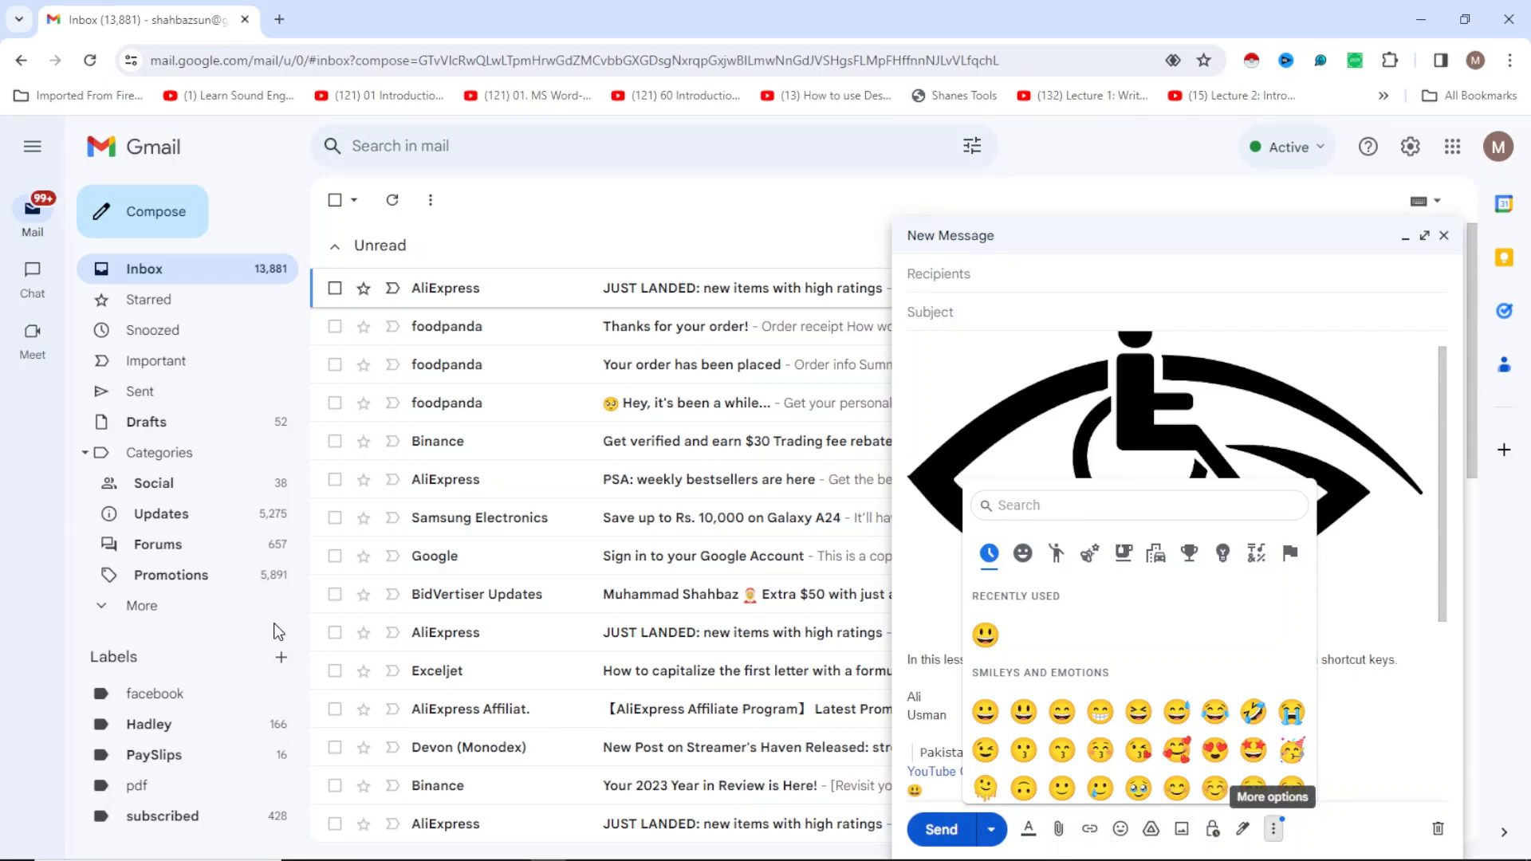
- Switch the message to plain text mode and enter "Daily Lesson Plan" as its subject
{"action": "left_click", "coordinate": [1274, 830]}
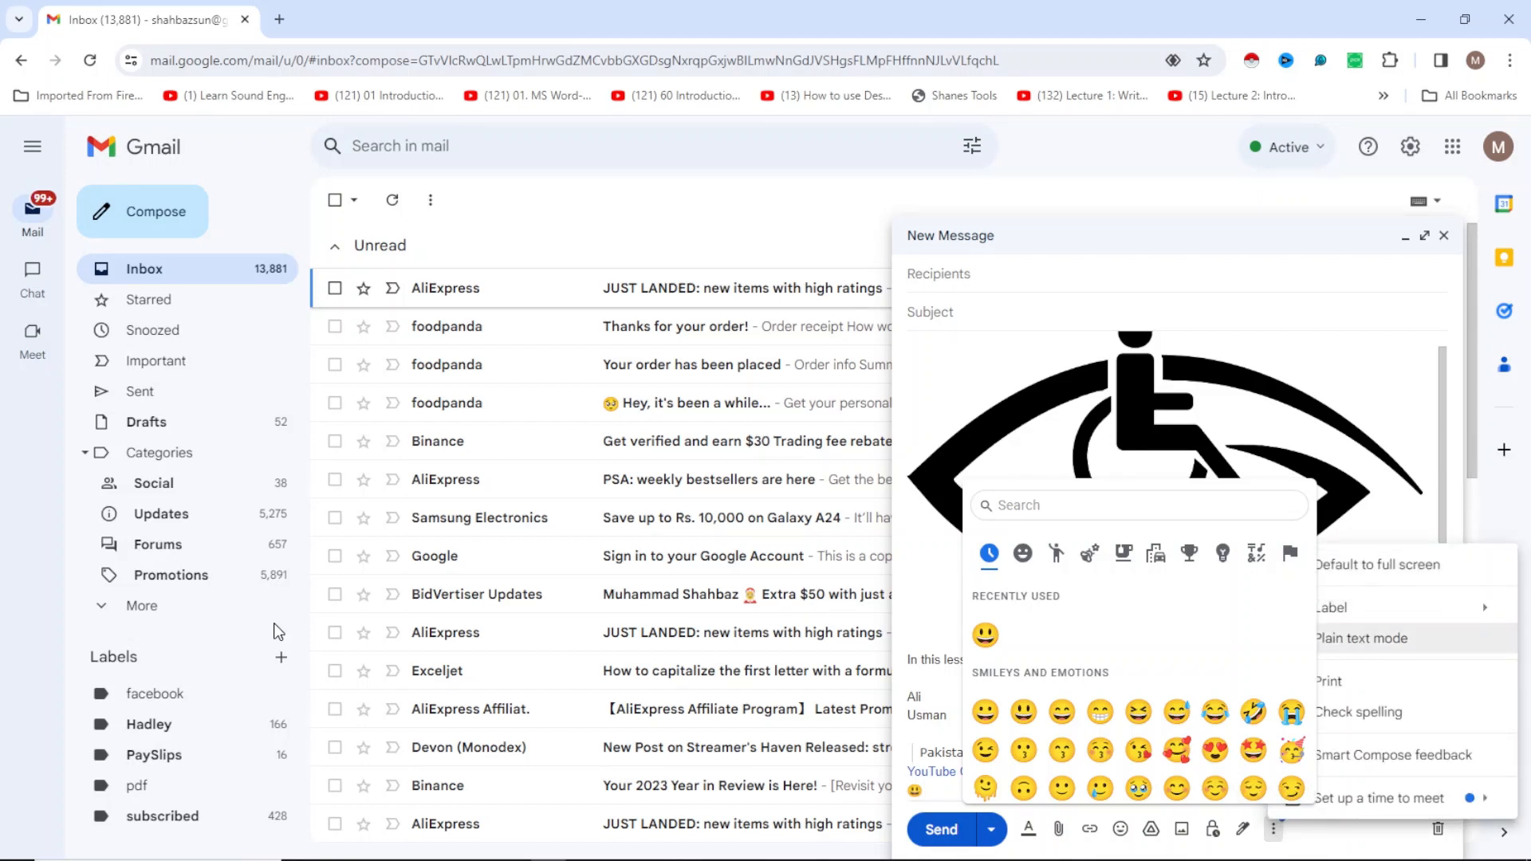
{"action": "key", "text": "Return"}
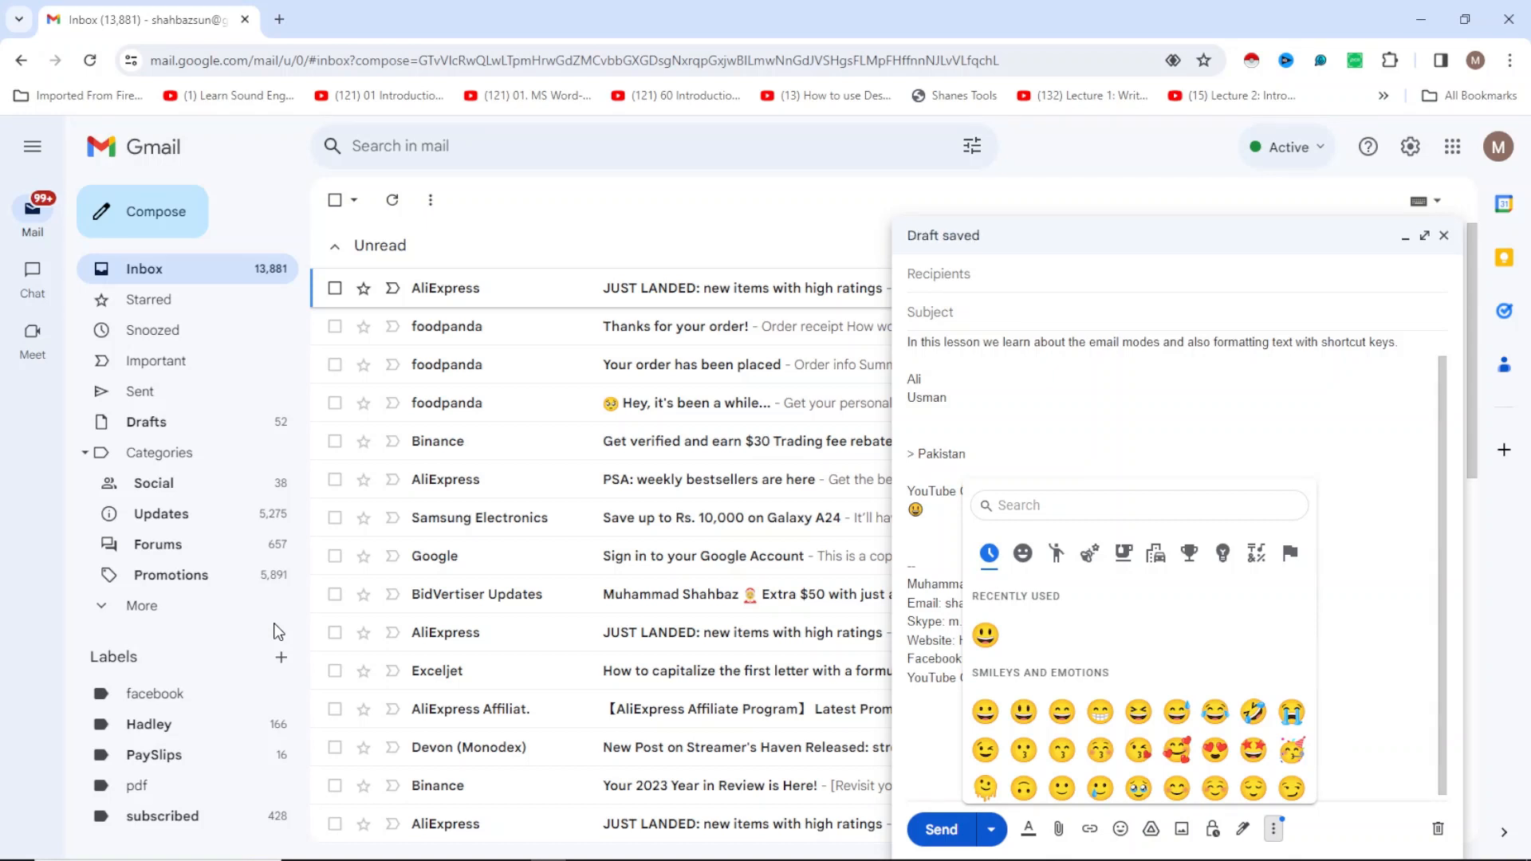
{"action": "key", "text": "Tab"}
{"action": "key", "text": "Tab"}
{"action": "key", "text": "Tab"}
{"action": "key", "text": "Tab"}
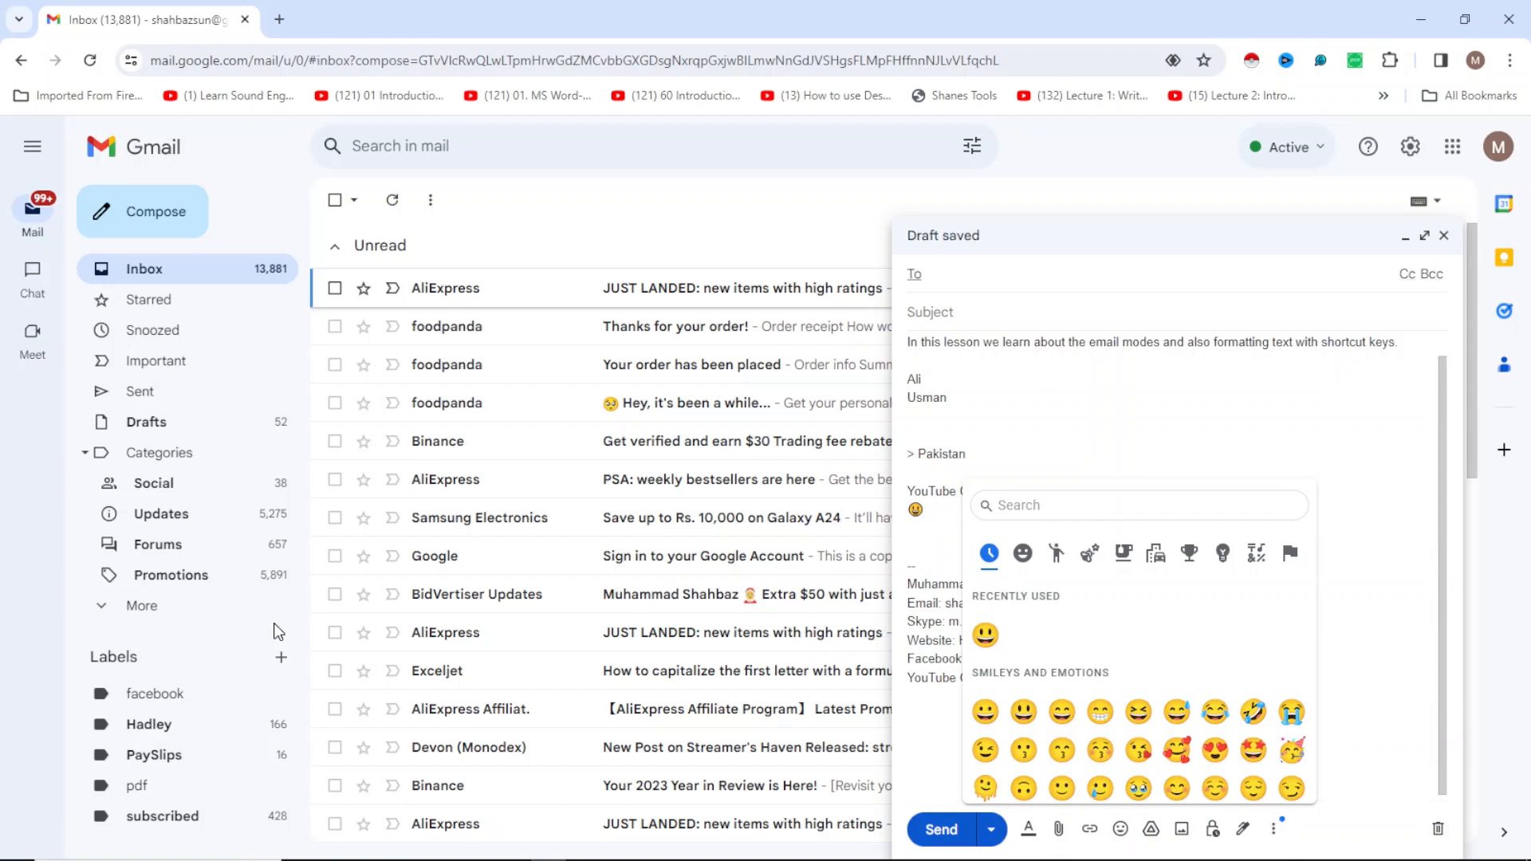
{"action": "key", "text": "Tab"}
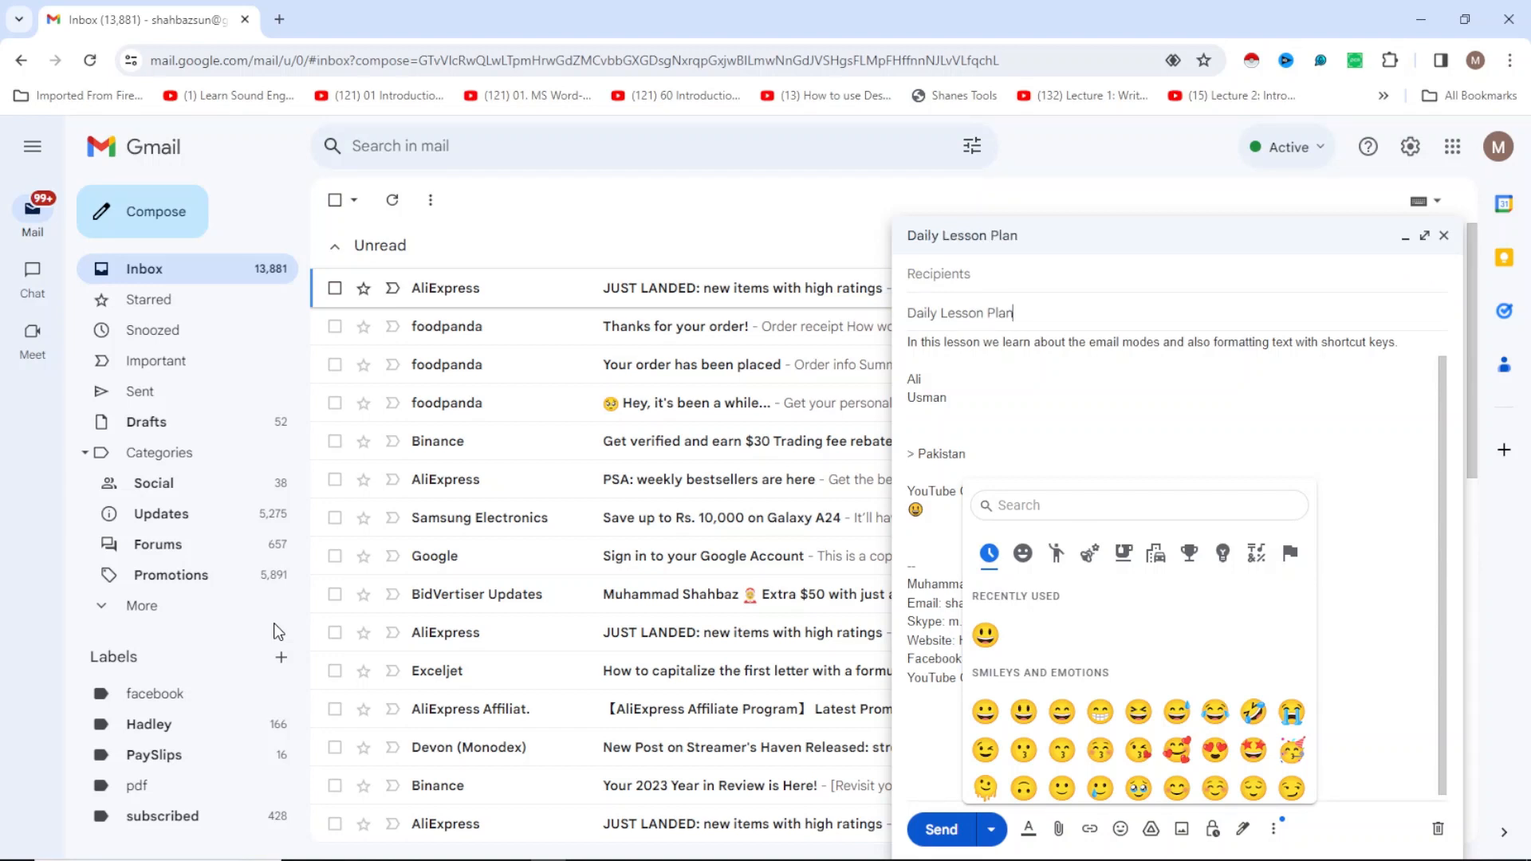
{"action": "key", "text": "Tab"}
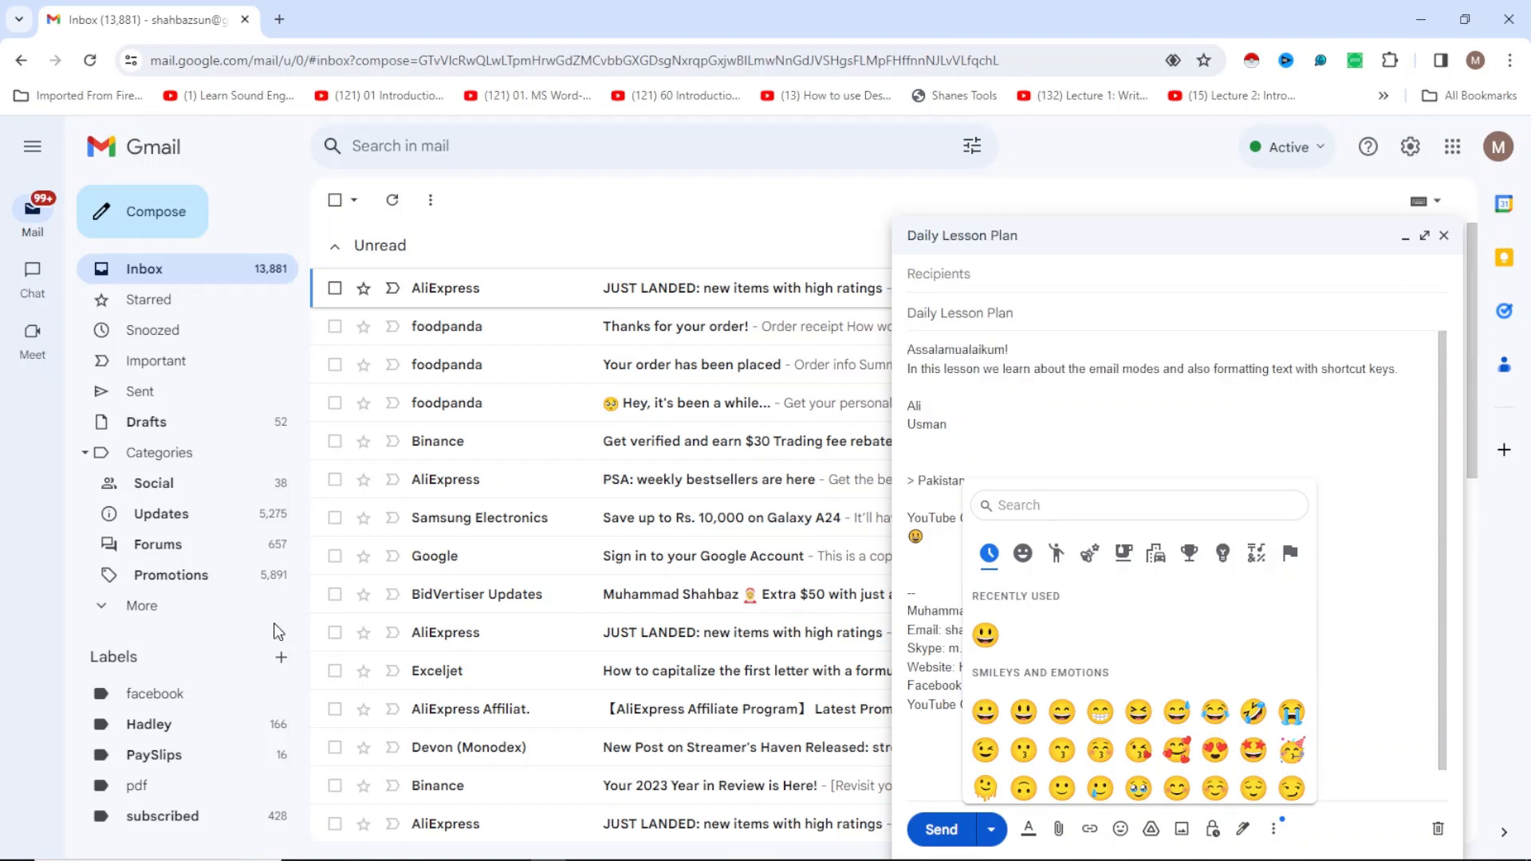
- Turn off plain text mode to return the message to rich text
{"action": "key", "text": "Tab"}
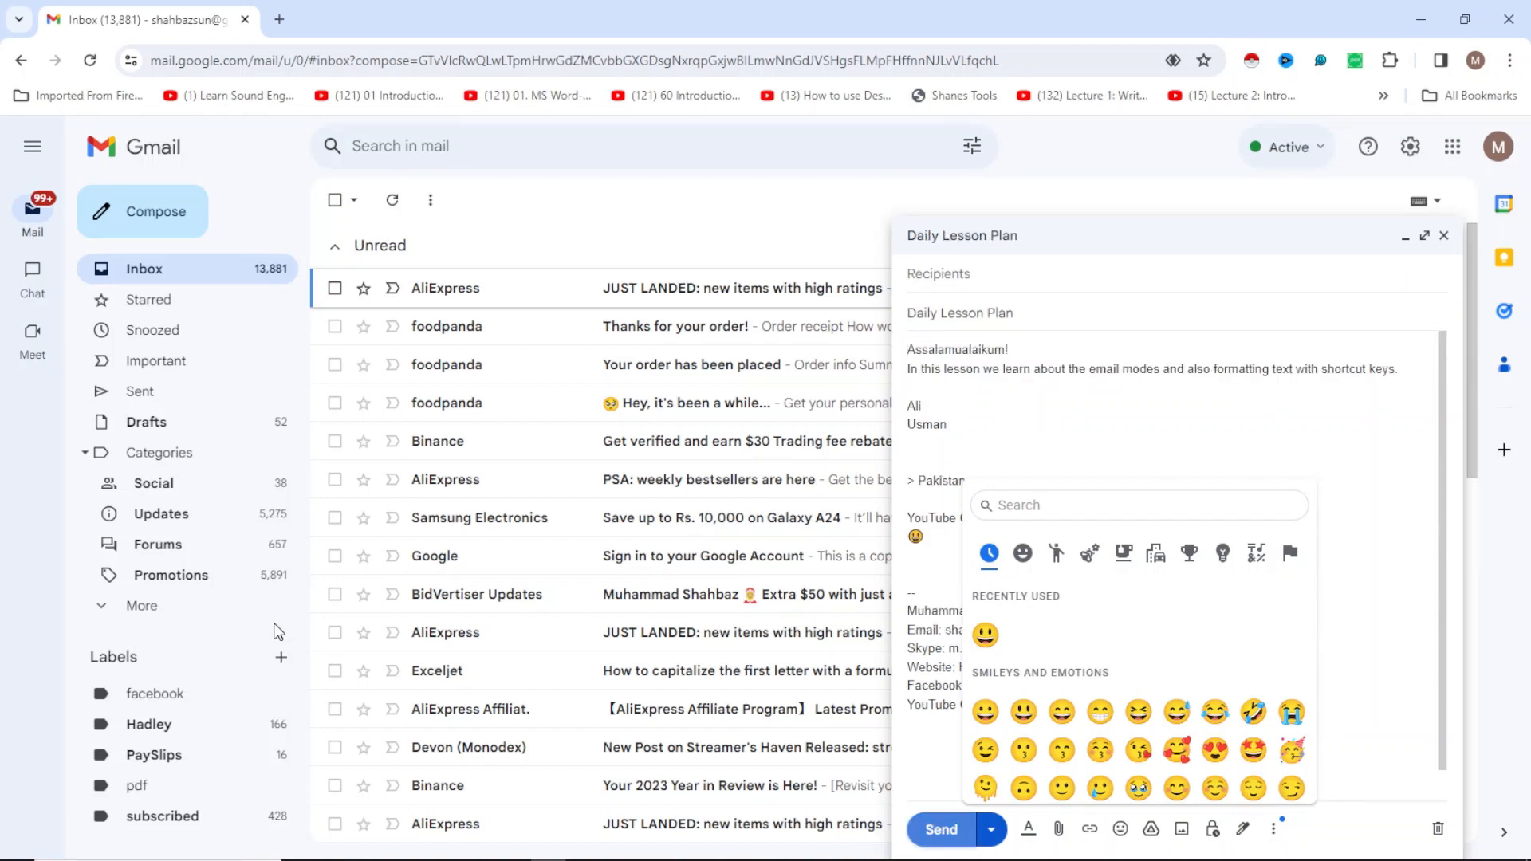
{"action": "key", "text": "Tab"}
{"action": "key", "text": "shift+Tab"}
{"action": "key", "text": "shift+Tab"}
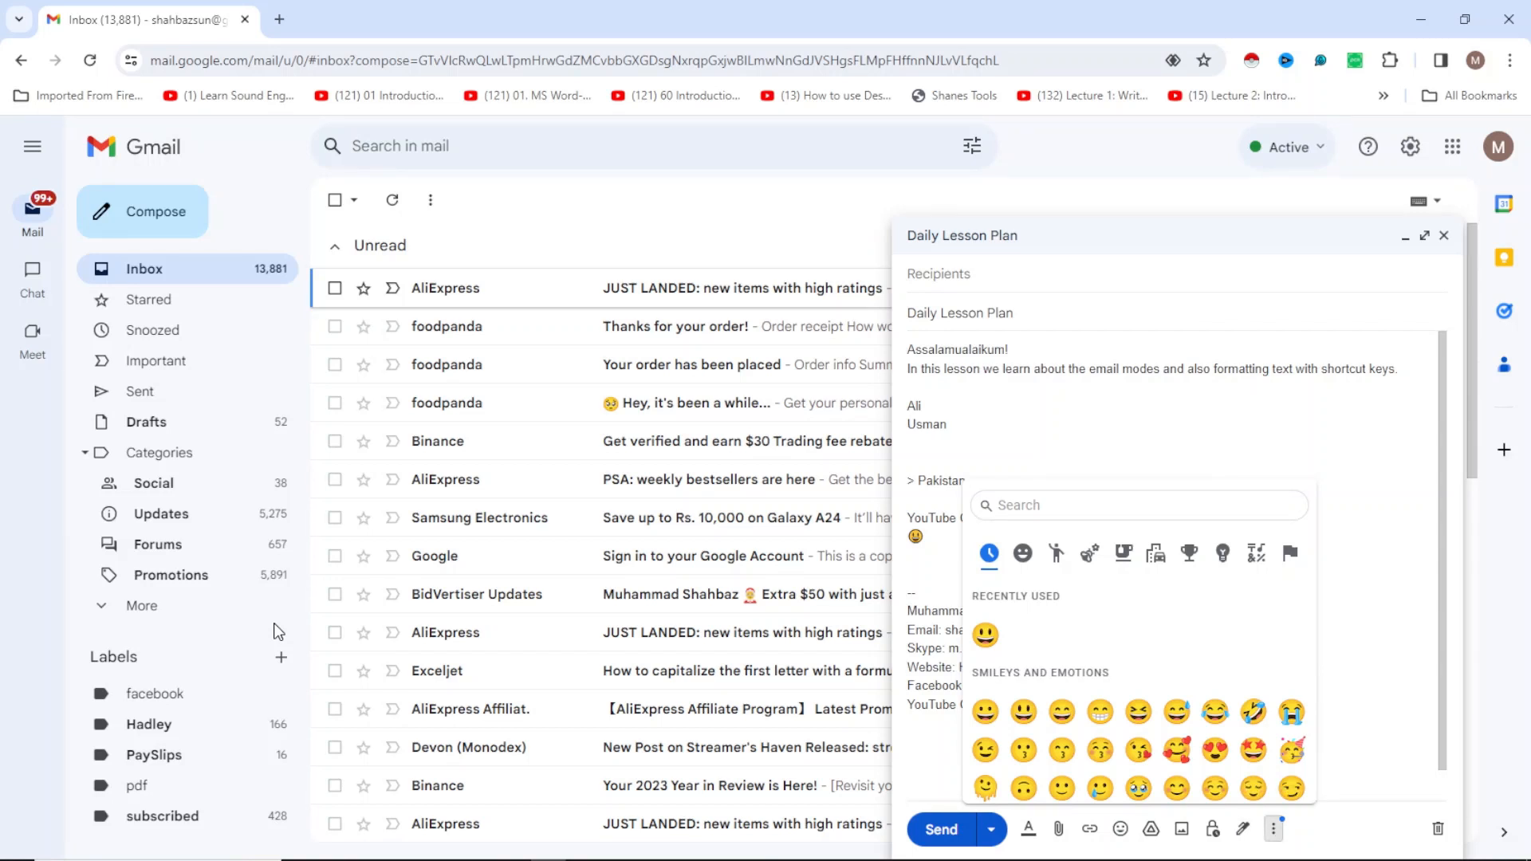
{"action": "key", "text": "Return"}
{"action": "key", "text": "Down"}
{"action": "key", "text": "Down"}
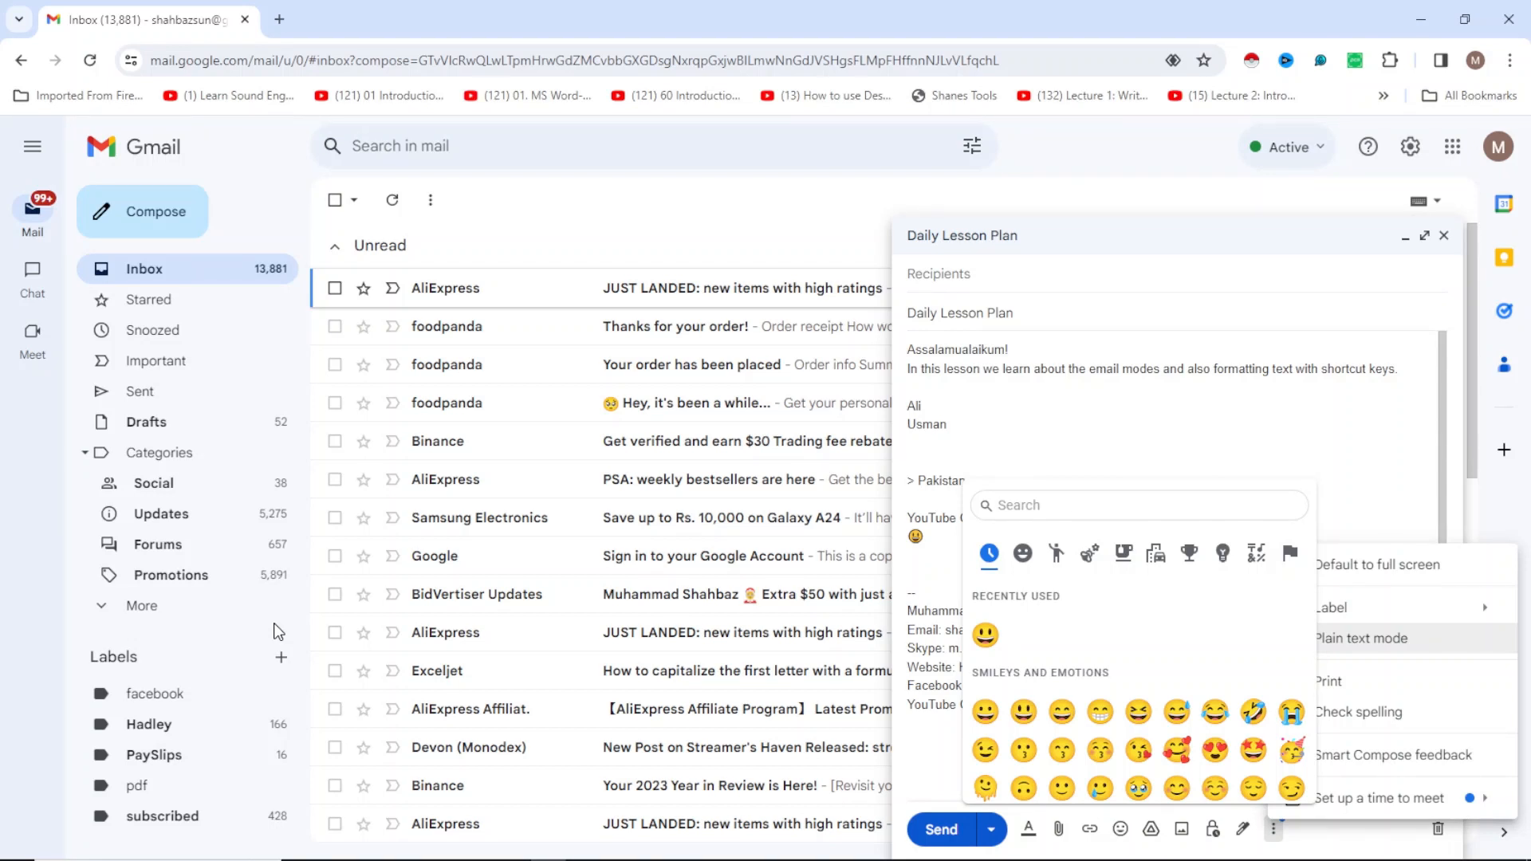
{"action": "key", "text": "Return"}
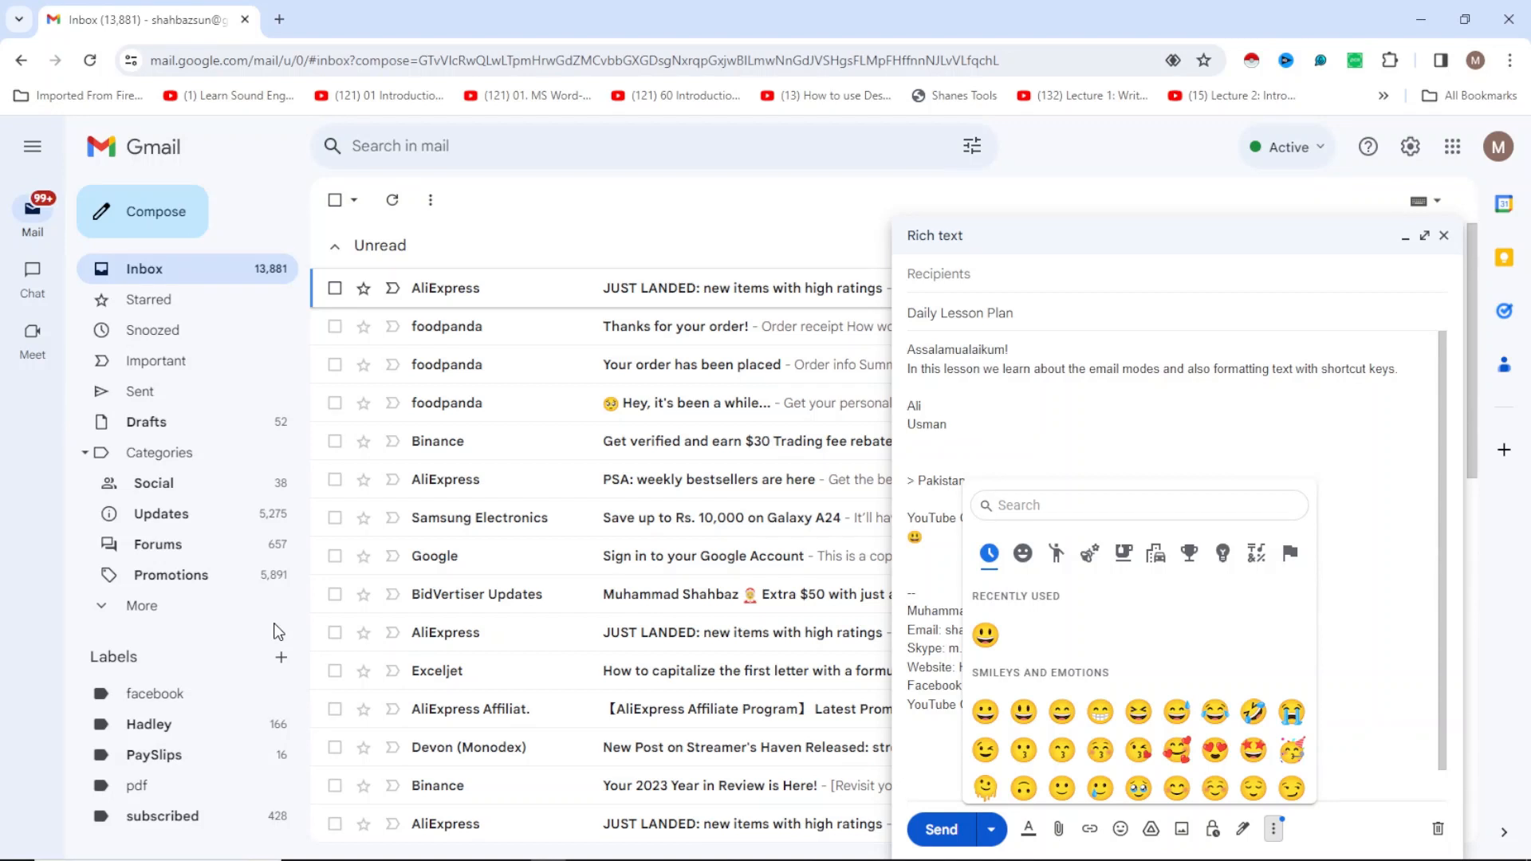